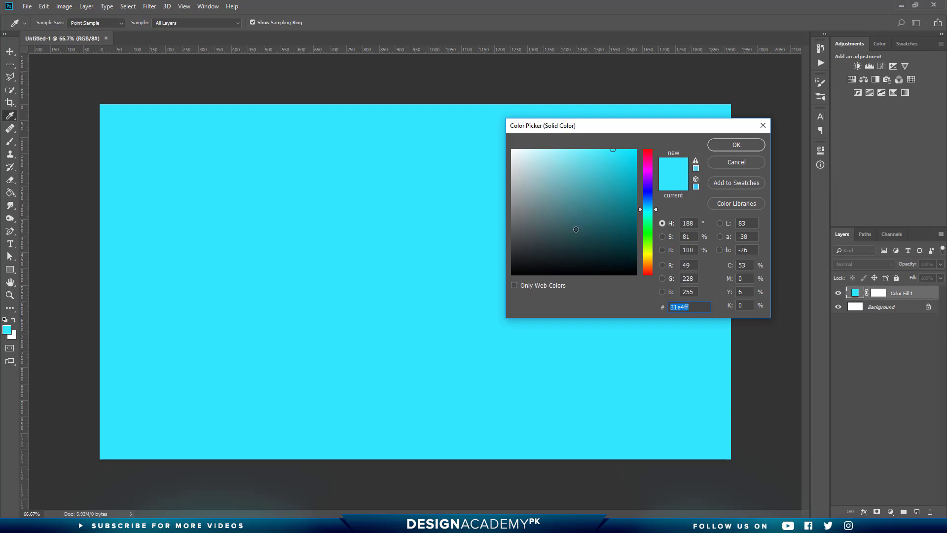
Step: Set the solid color fill layer to black (000000)
drag(576, 230, 506, 280)
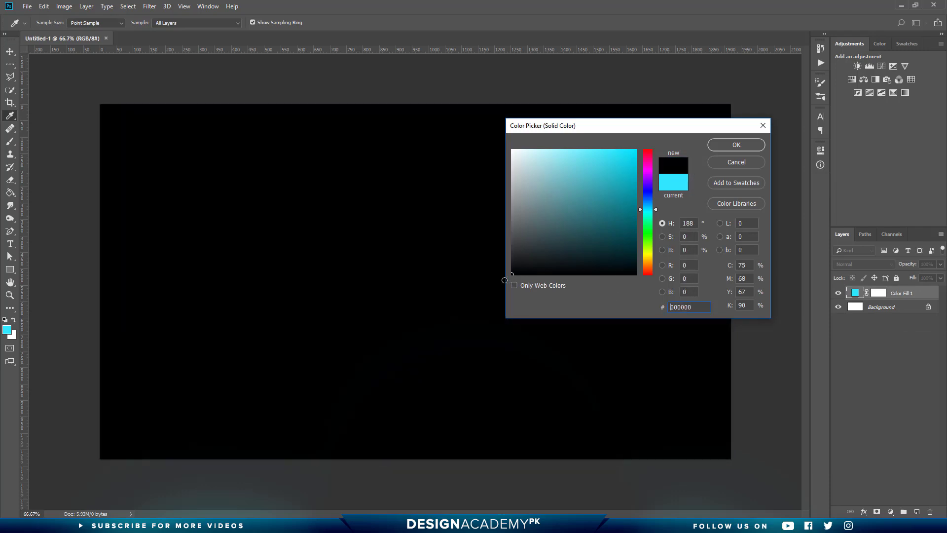
click(736, 145)
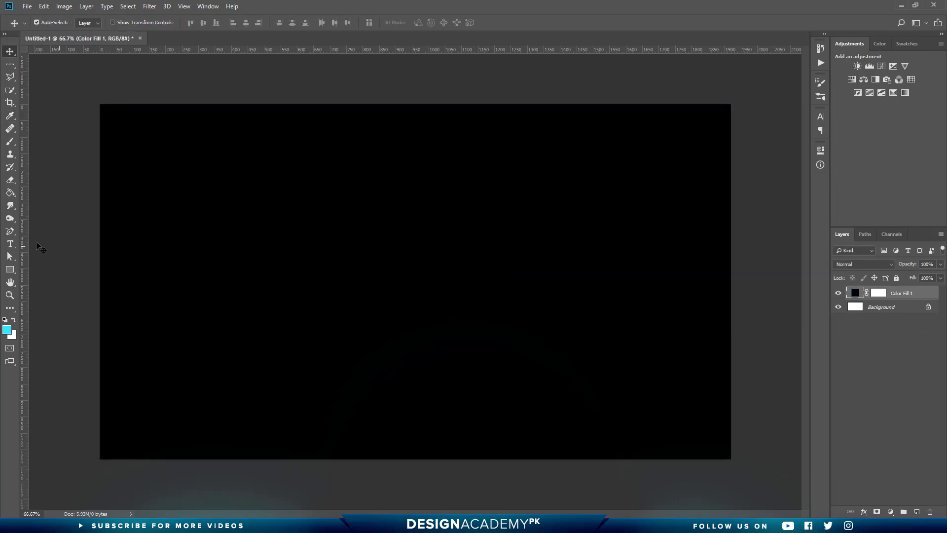
Step: Add the text RETRO to the canvas as a new text layer in white (ffffff)
click(10, 243)
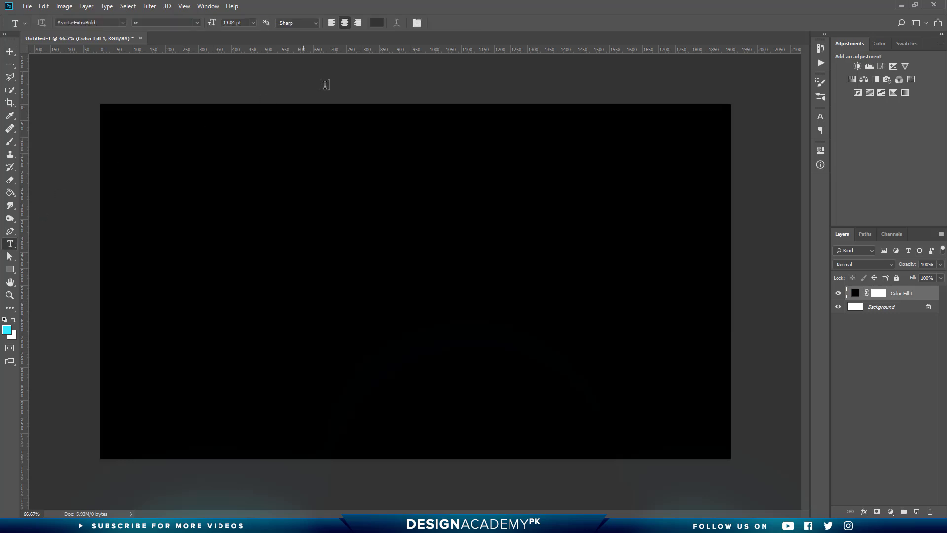
click(376, 23)
text(ffffff)
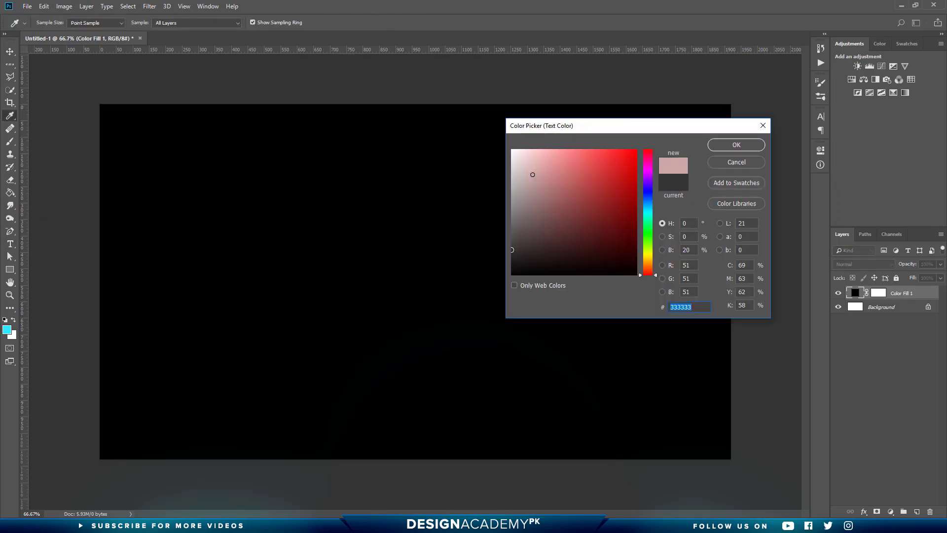
click(735, 145)
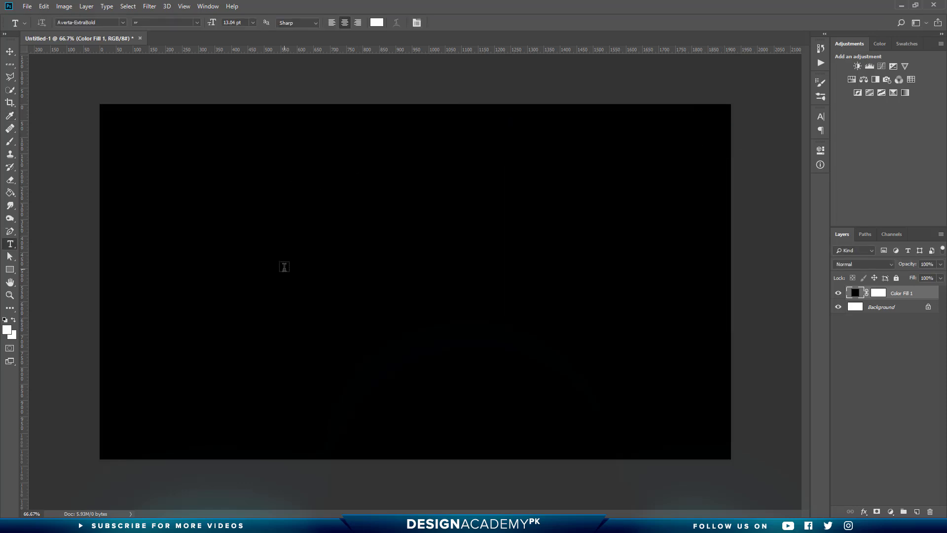
click(284, 266)
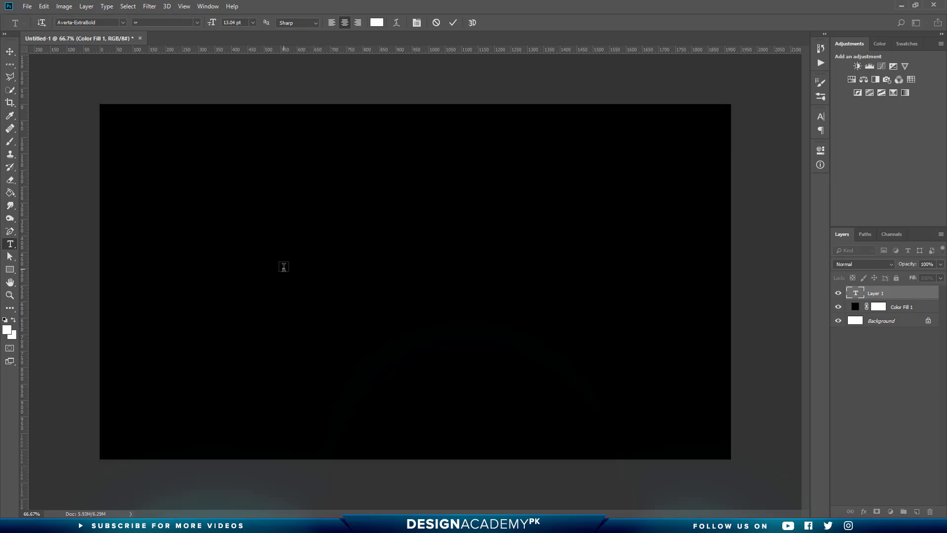
text(RETRO)
click(452, 22)
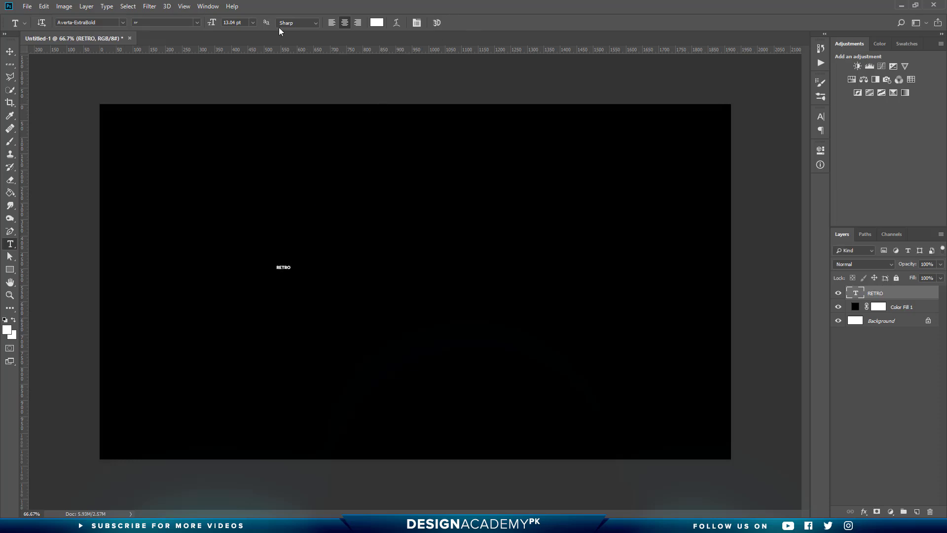
Step: Set the font size of the RETRO text to 350 pt
drag(244, 22, 209, 24)
text(25)
key(Return)
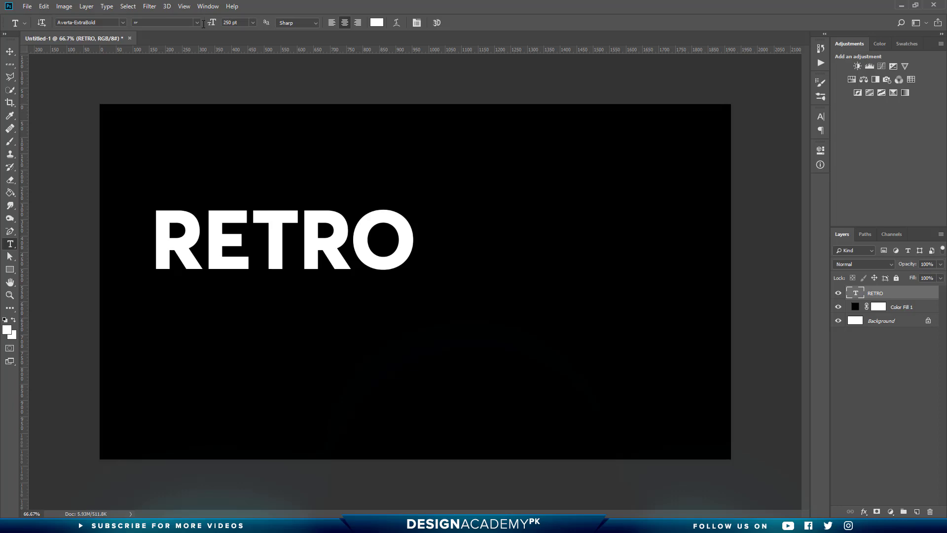
click(237, 23)
text(350)
key(Return)
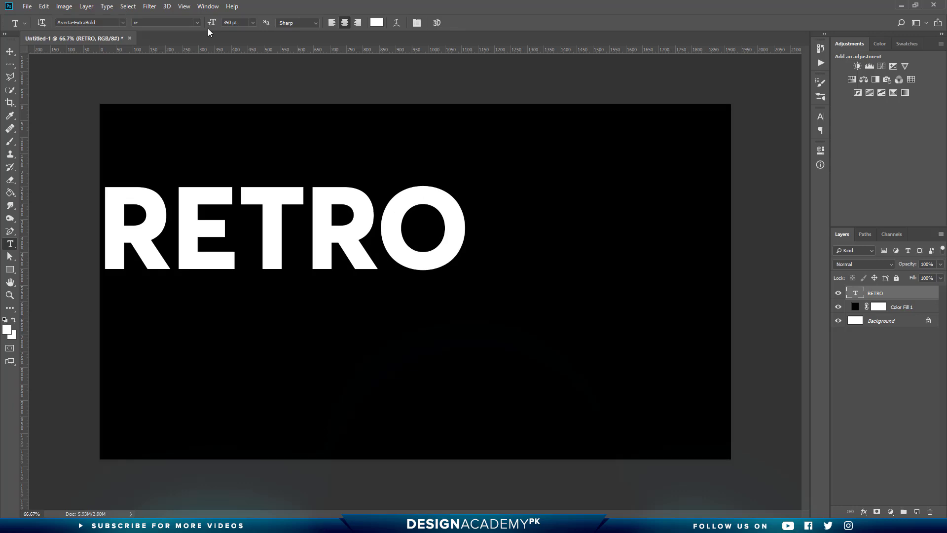
Step: Change the RETRO text's font to Montserrat Bold and move the text to the middle of the canvas
click(123, 22)
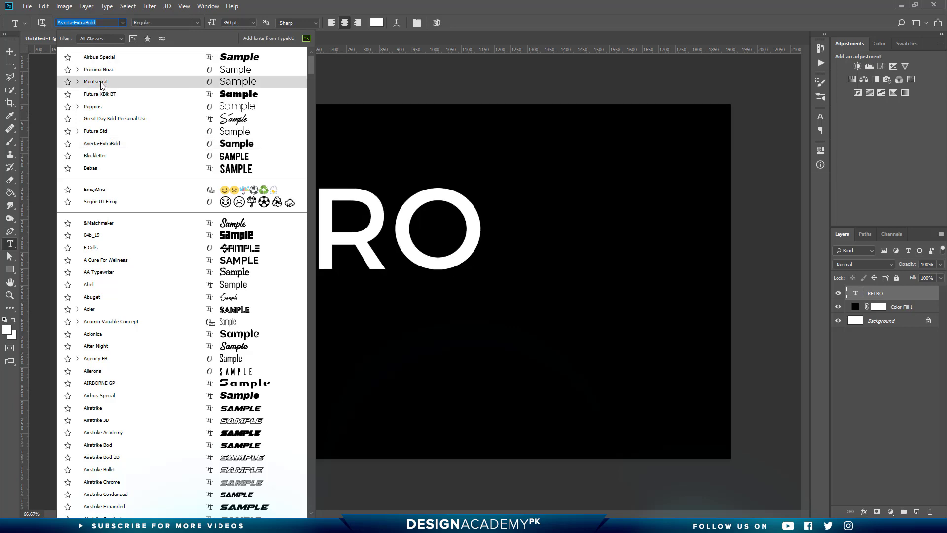
click(102, 83)
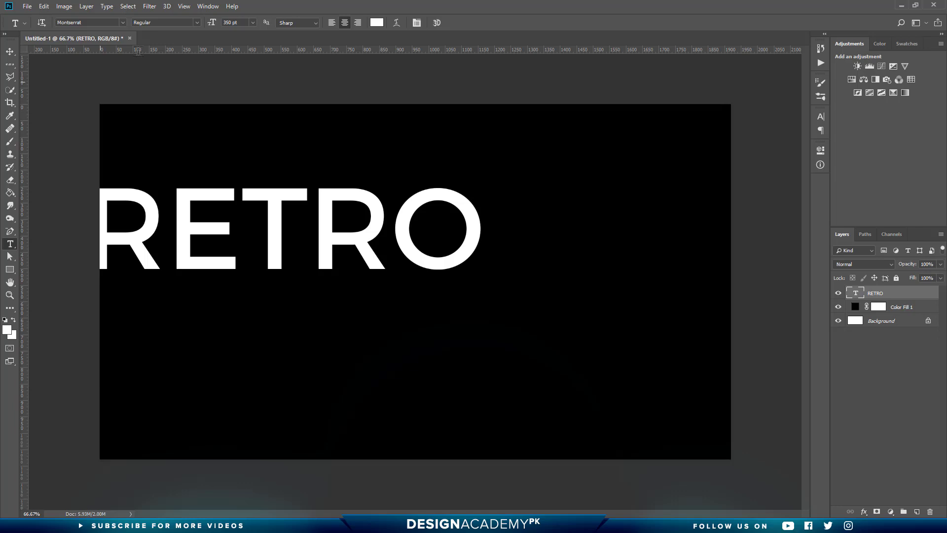
click(196, 23)
click(159, 120)
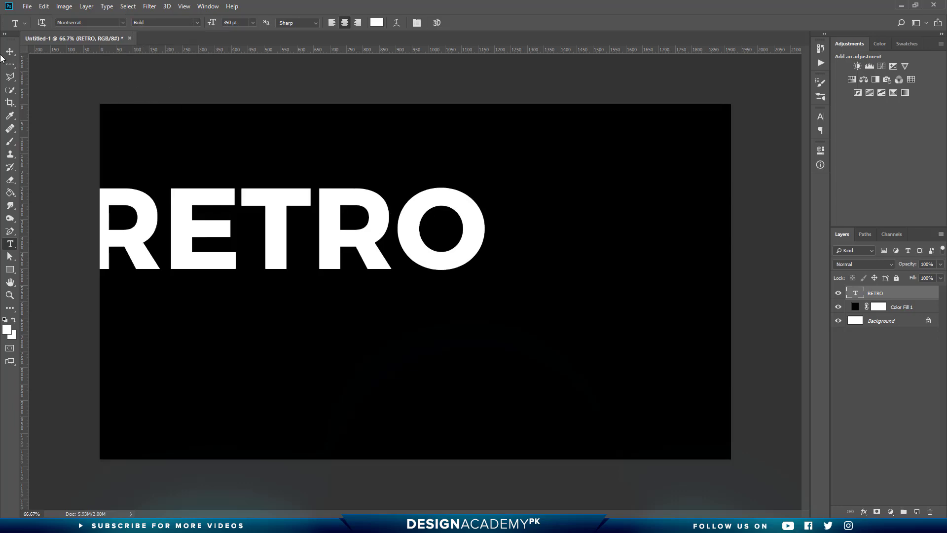
click(10, 52)
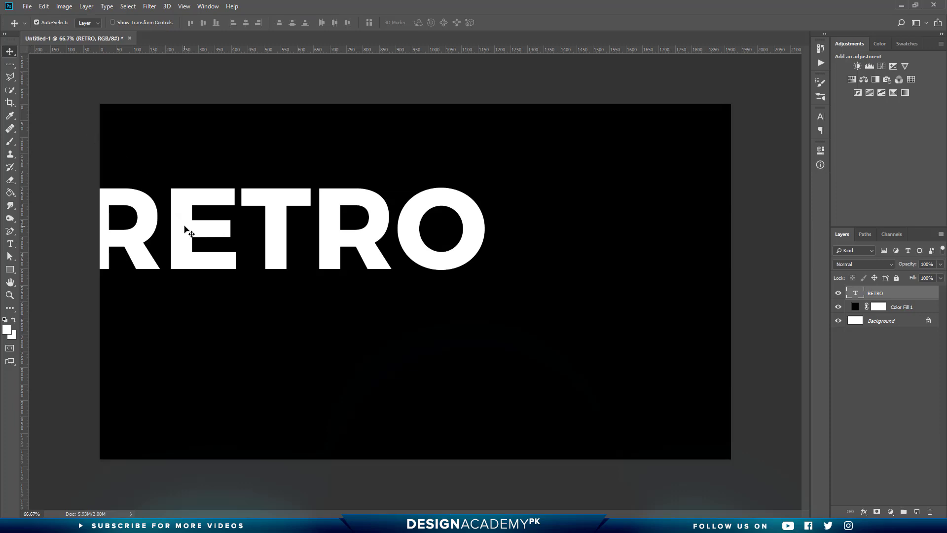
drag(186, 228, 315, 268)
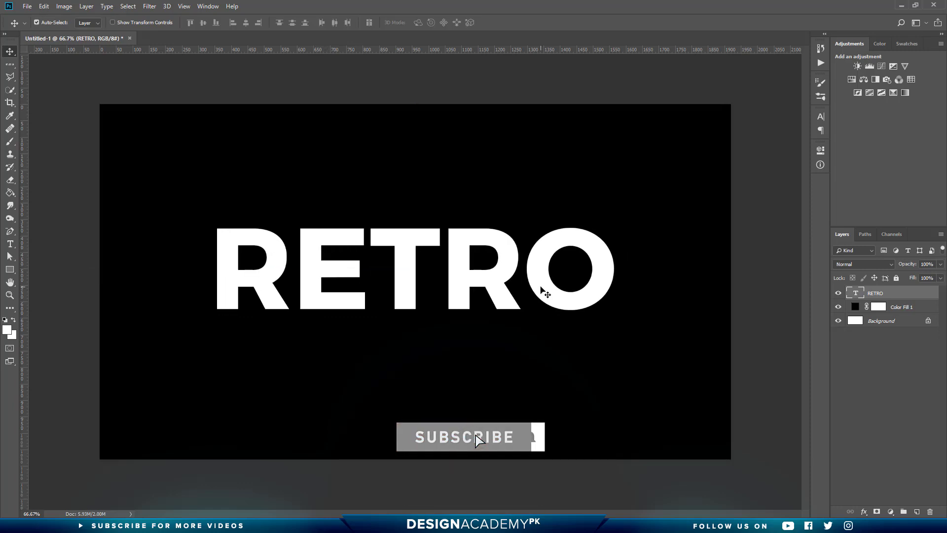
Step: Add a Gradient Overlay to the RETRO layer with Normal blend mode and 100% opacity
right_click(877, 295)
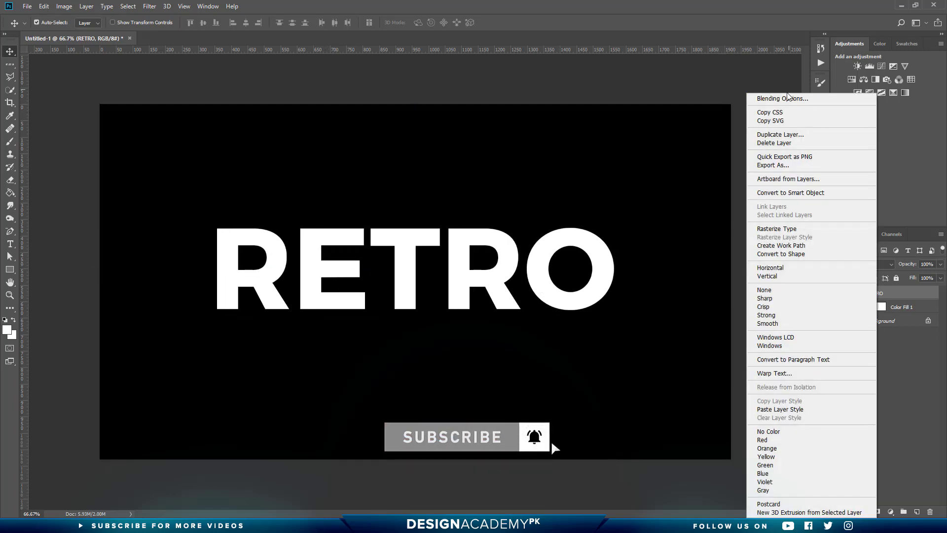
click(782, 100)
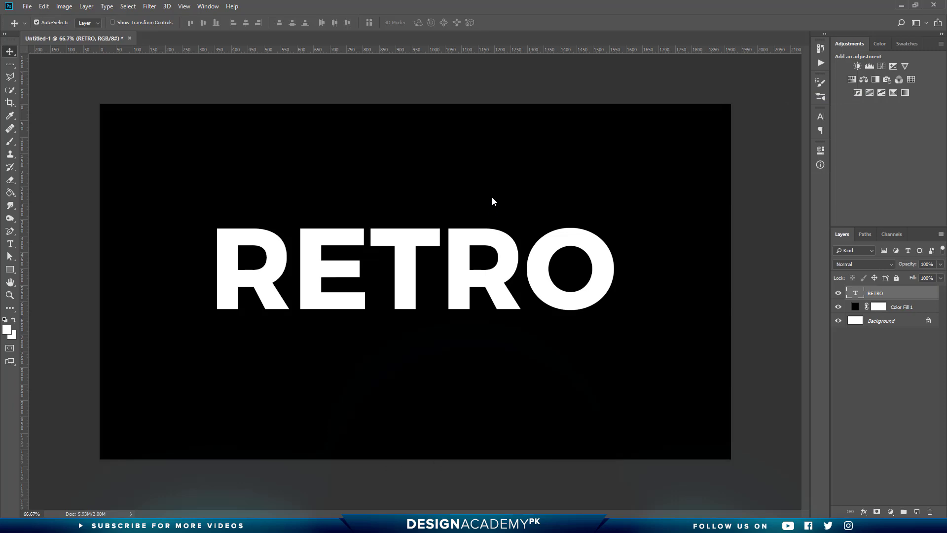
click(528, 271)
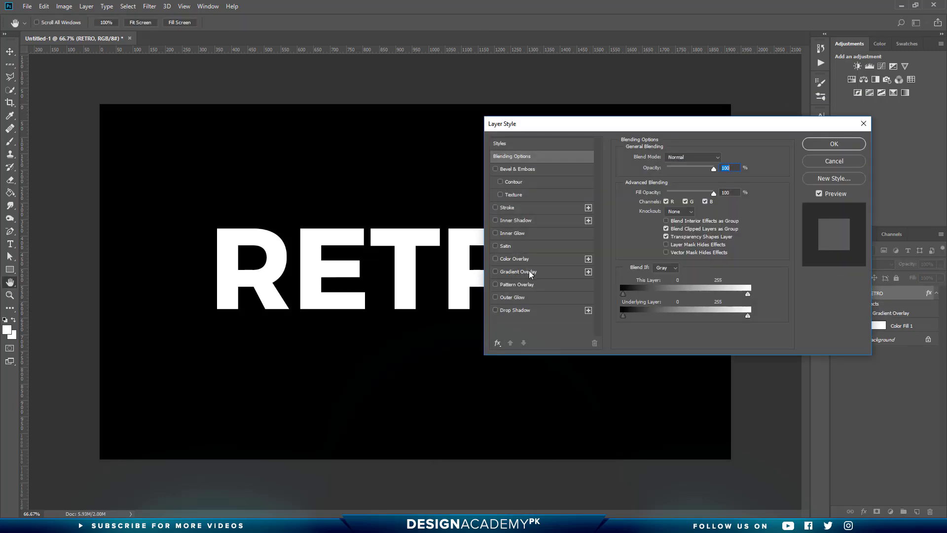
click(664, 156)
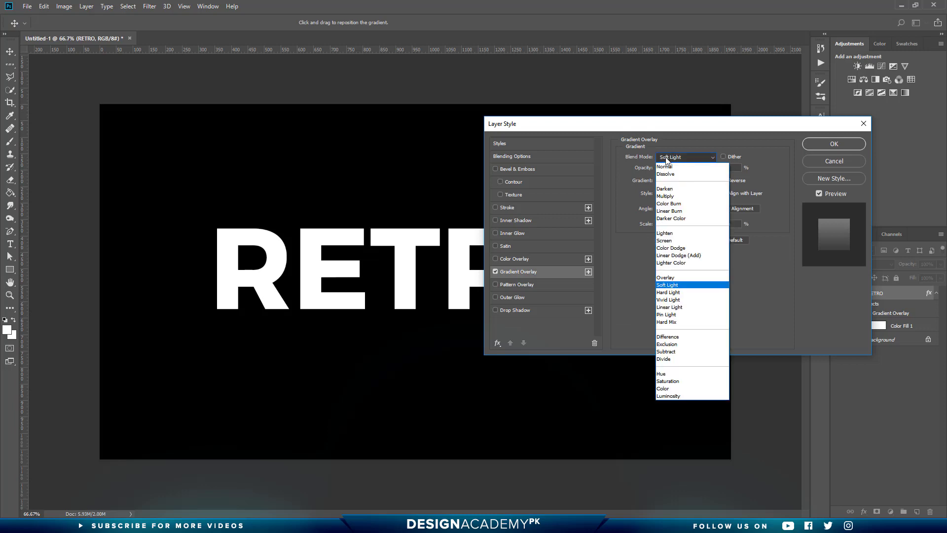
click(669, 159)
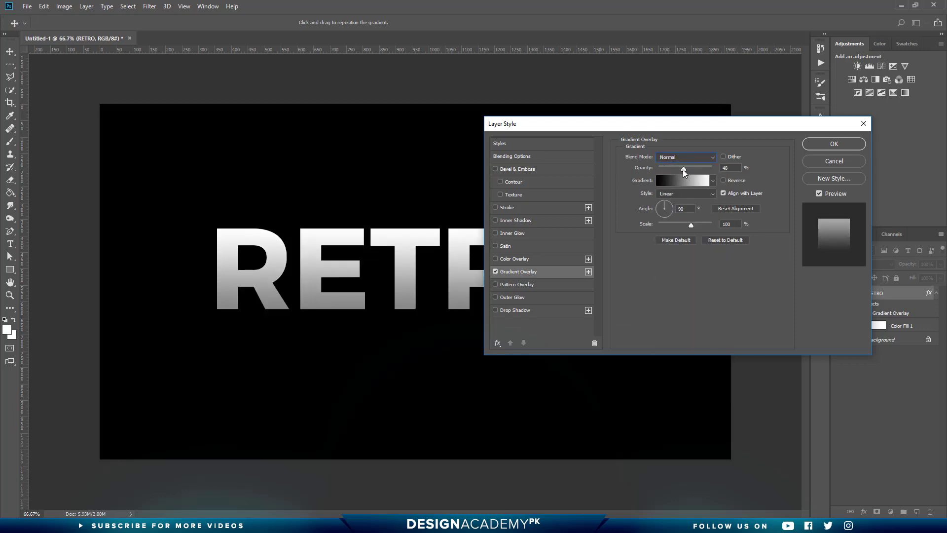
drag(683, 169, 729, 174)
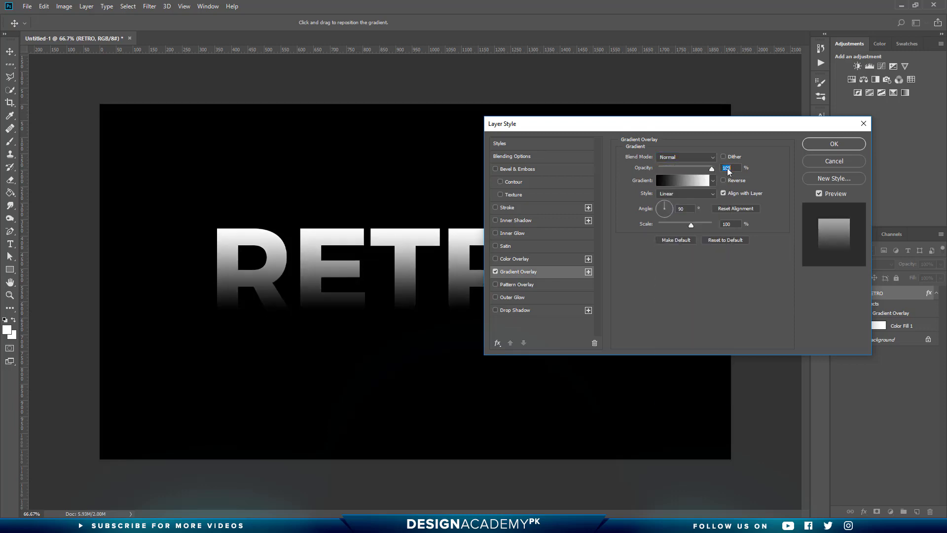
Step: Add three color stops to the overlay's black-to-white gradient at about 76%, 49% and 26%
click(681, 185)
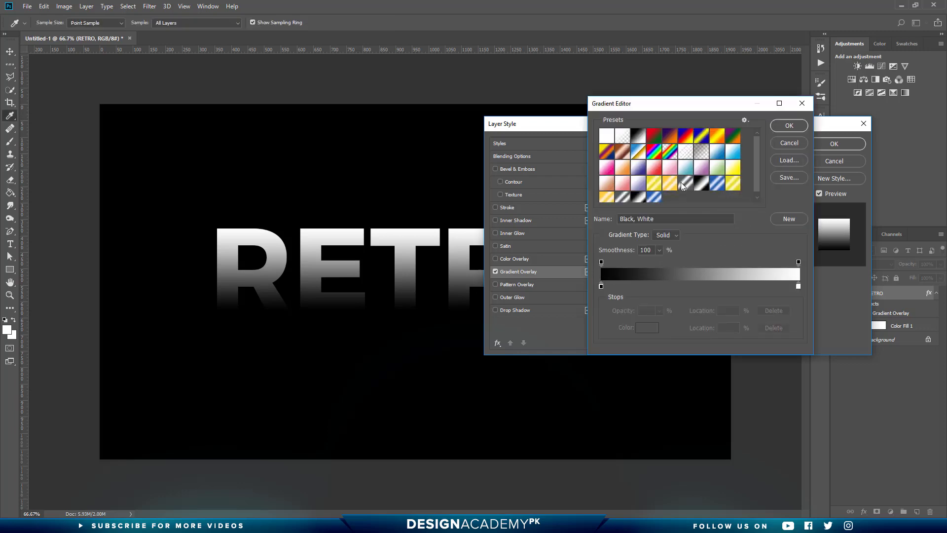
click(753, 286)
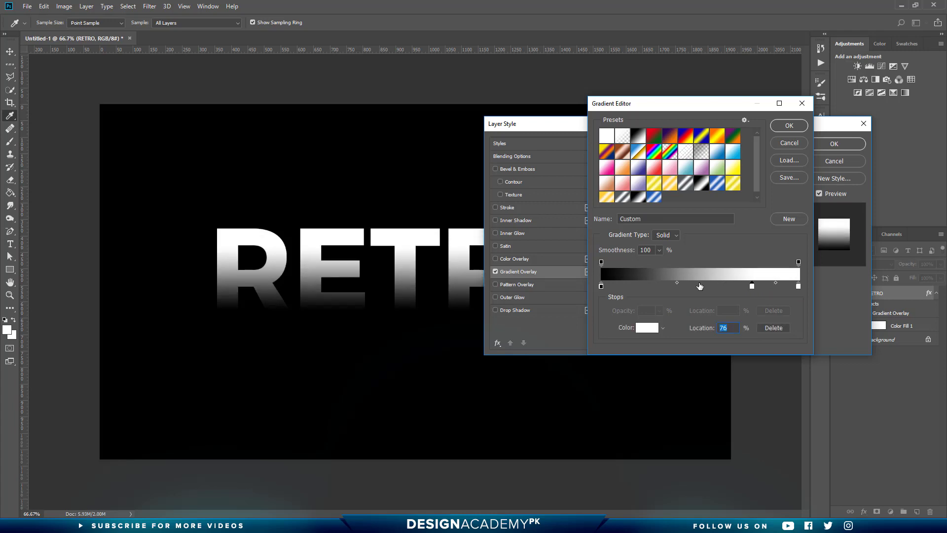
click(652, 286)
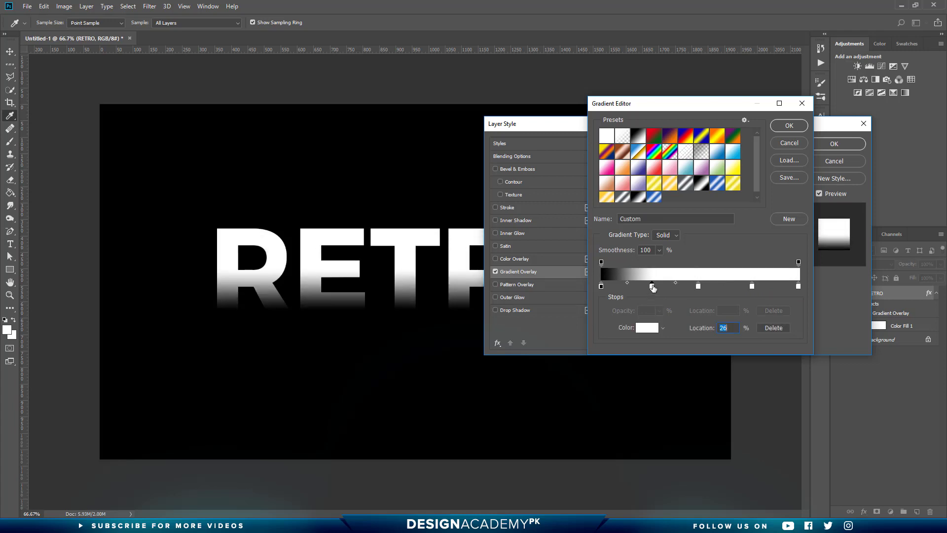
Step: Set the gradient's end stop at 100% to the blue color 1800ff
double_click(799, 286)
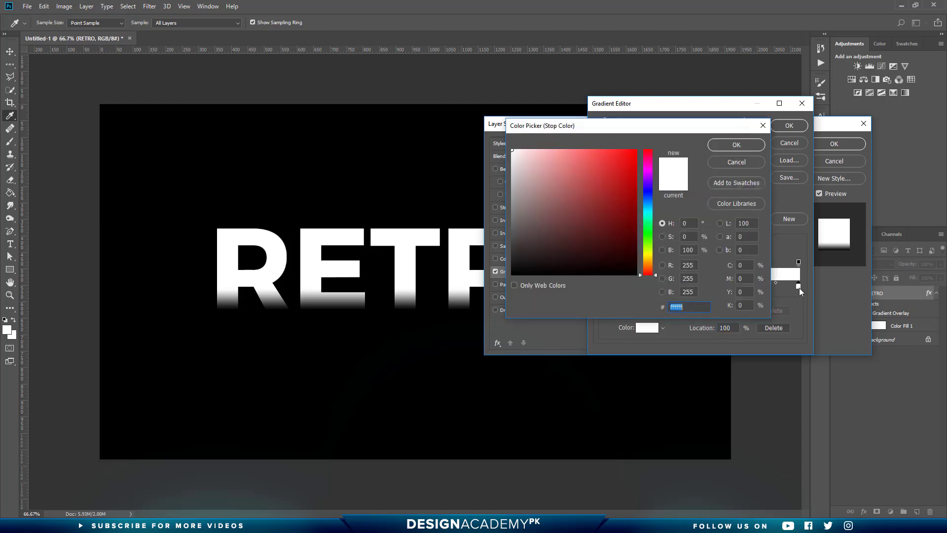
click(647, 176)
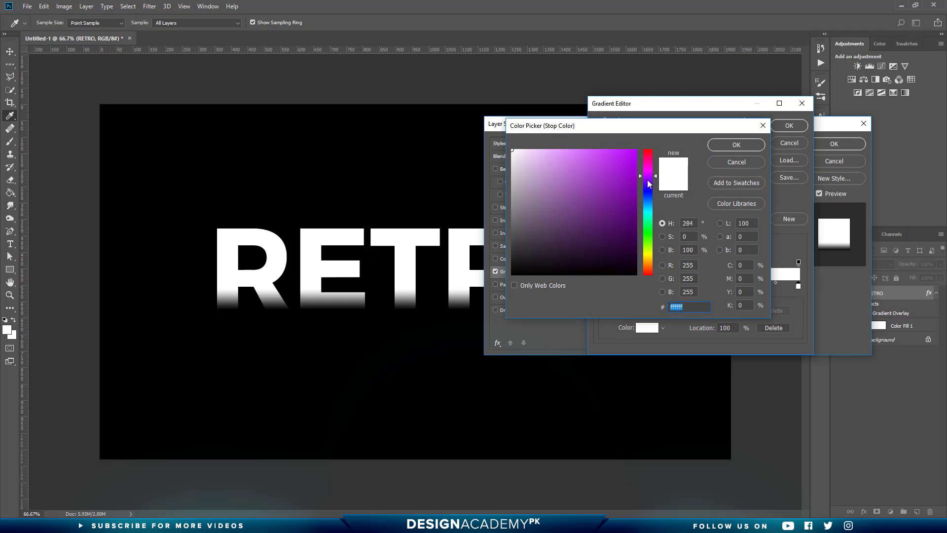
drag(647, 180, 644, 182)
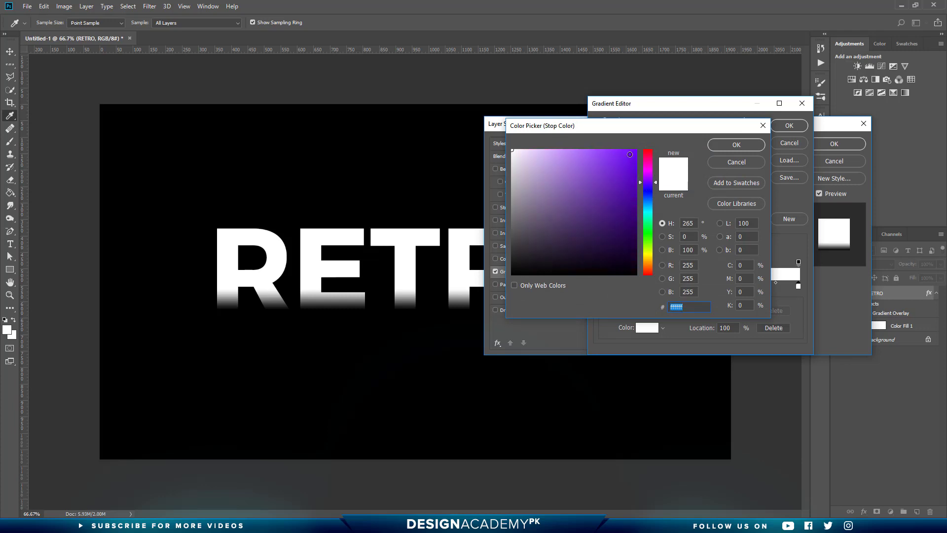
click(635, 149)
drag(692, 307, 656, 306)
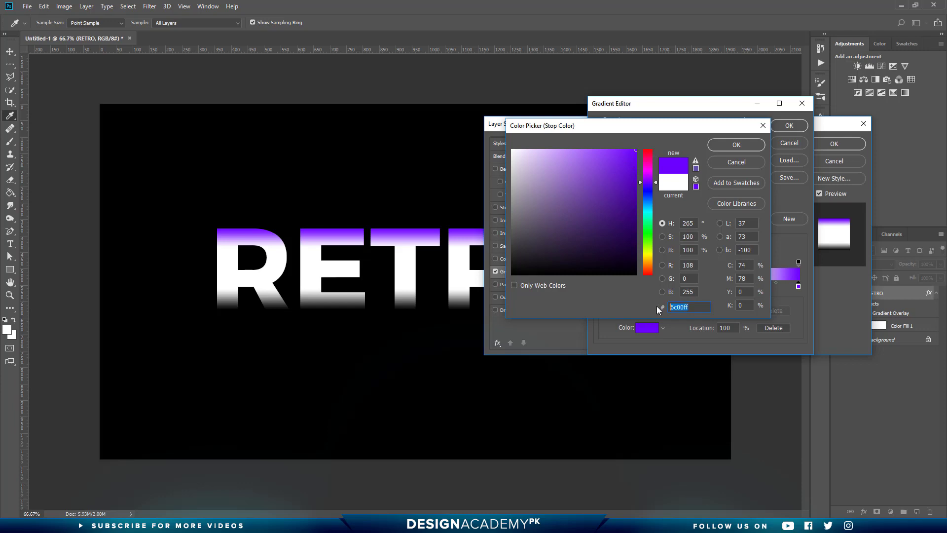
text(18)
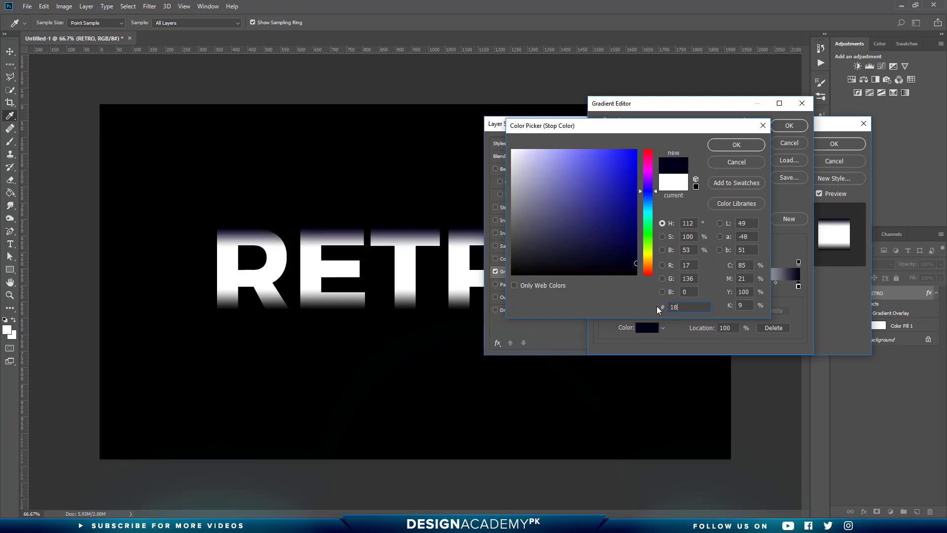
text(00ff)
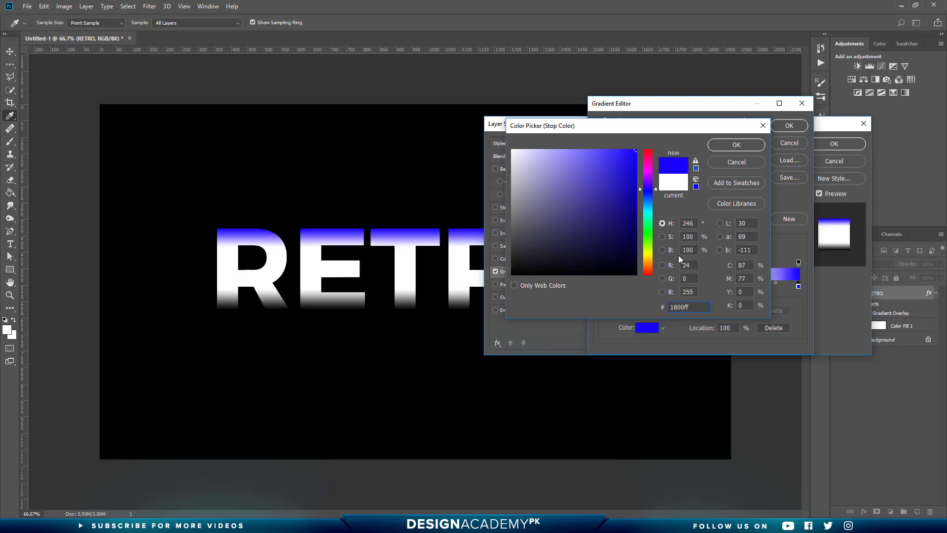
click(737, 145)
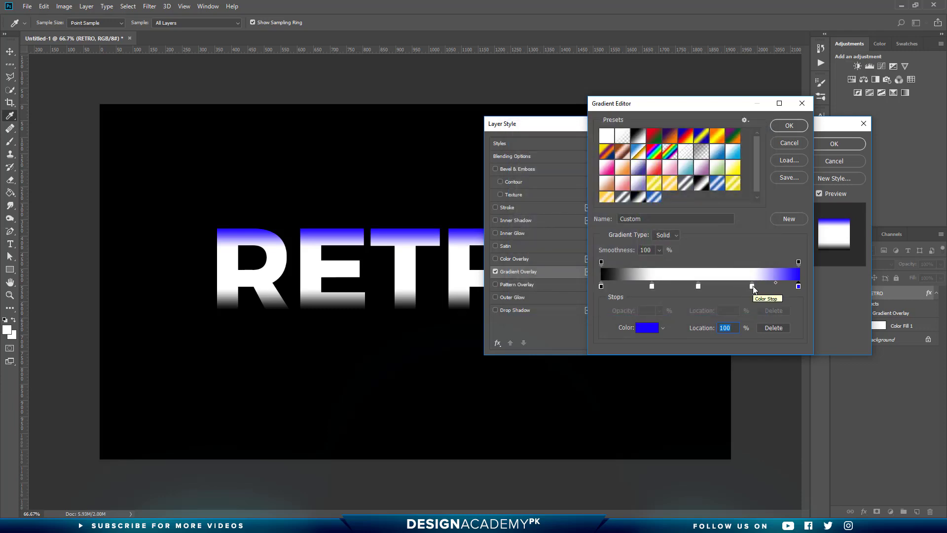
Step: Set the gradient's middle color stop at 49% to the purple color 7200ff
double_click(699, 286)
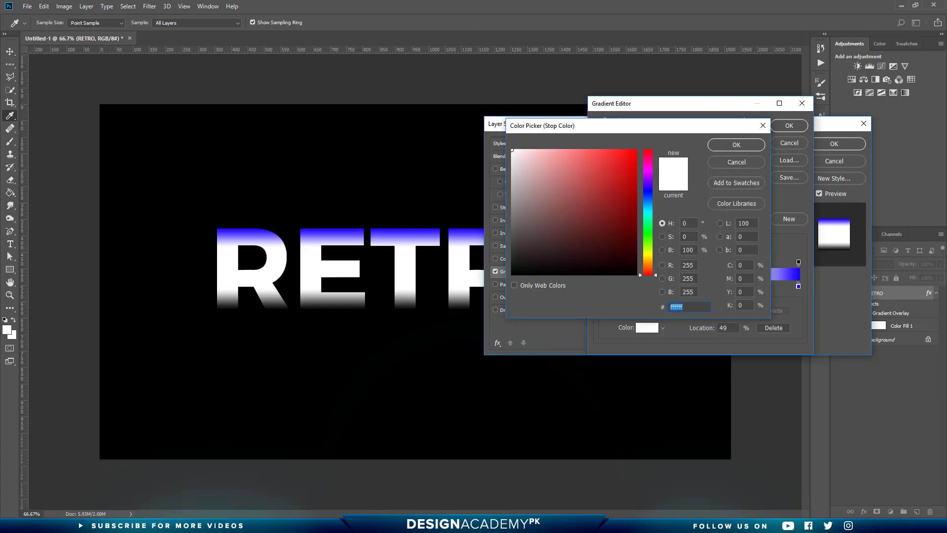
drag(697, 309, 675, 310)
text(7200ff)
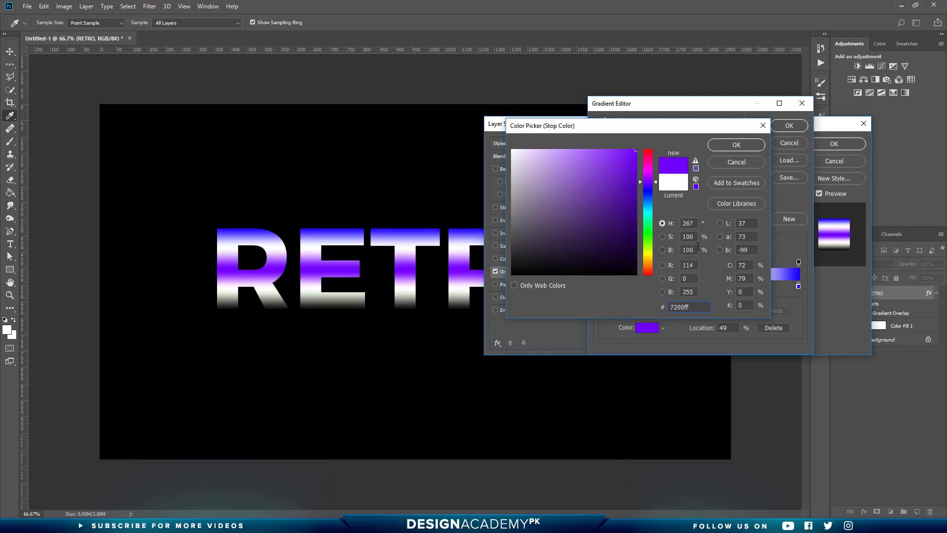
click(736, 145)
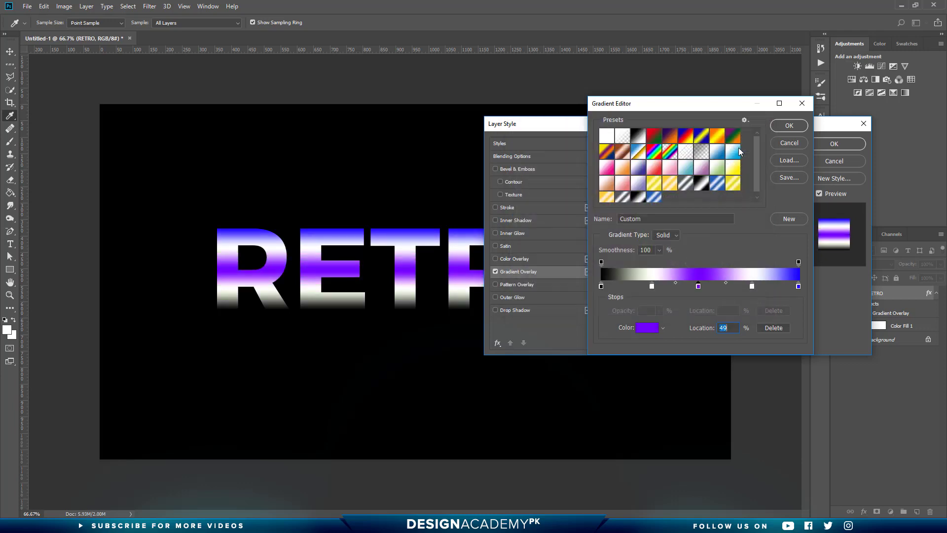
Step: Set the overlay gradient's color stop at 26% to the pink color f17aff
click(652, 286)
double_click(652, 286)
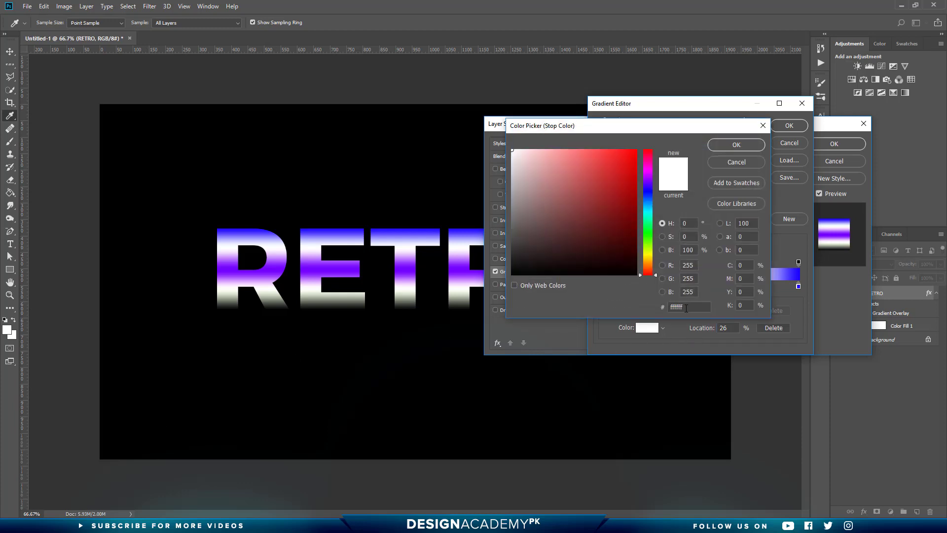
text(f17)
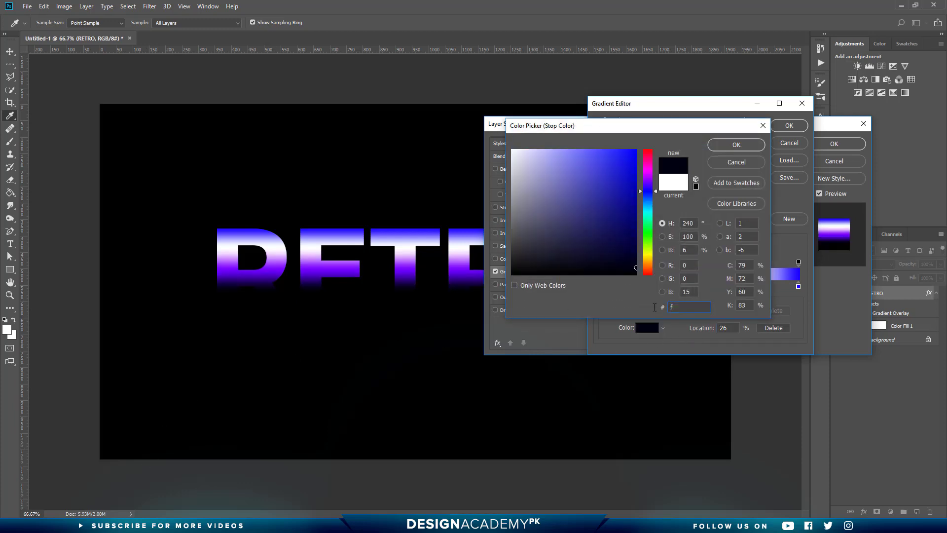
text(aff)
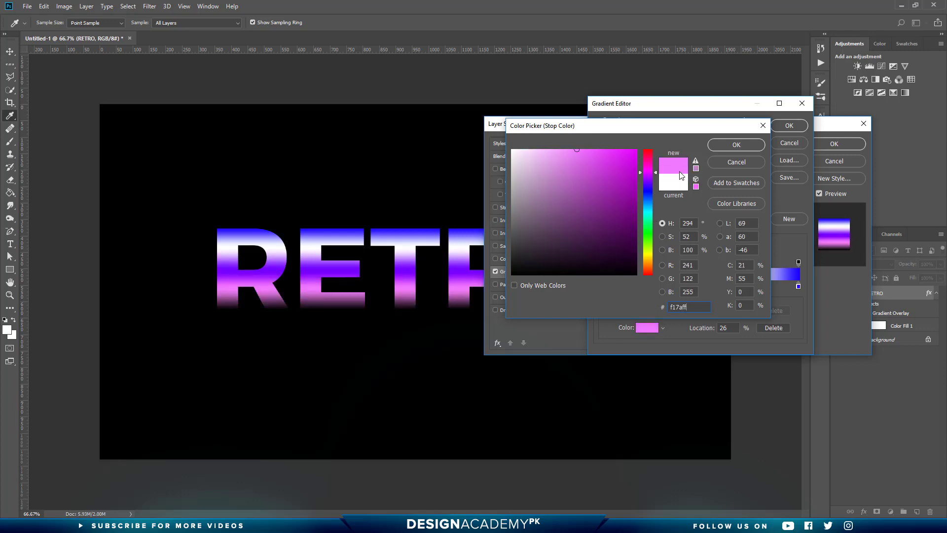
click(736, 144)
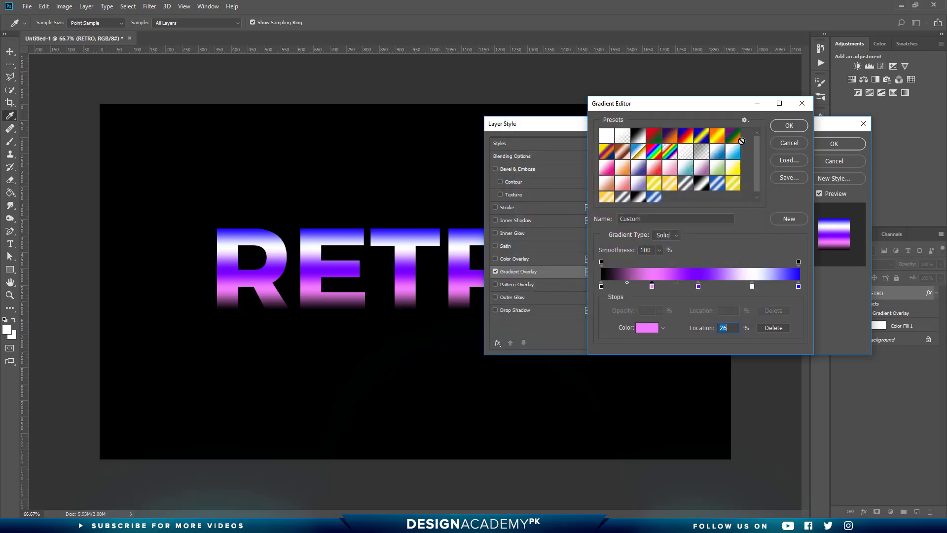
Step: Set the overlay gradient's start stop at 0% to white ffffff
click(600, 286)
double_click(601, 286)
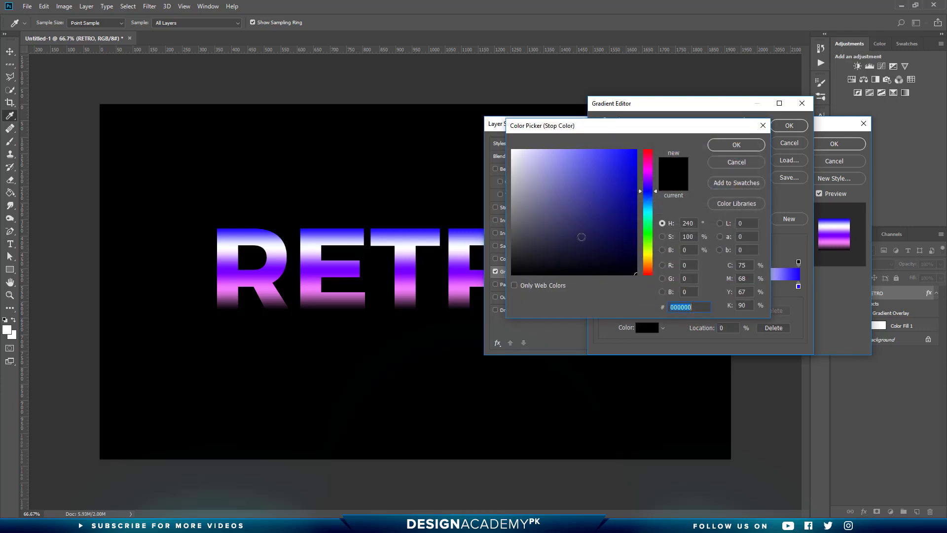
text(ffffff)
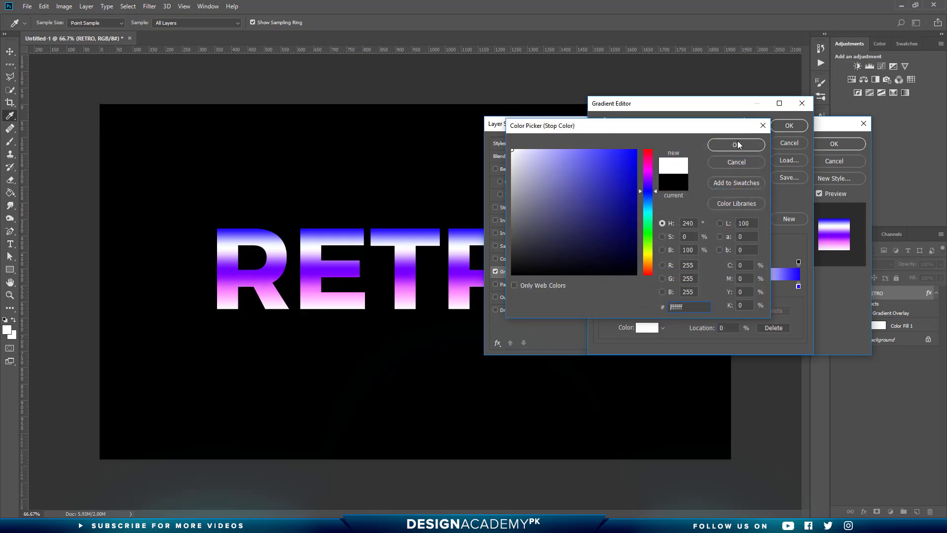
click(738, 145)
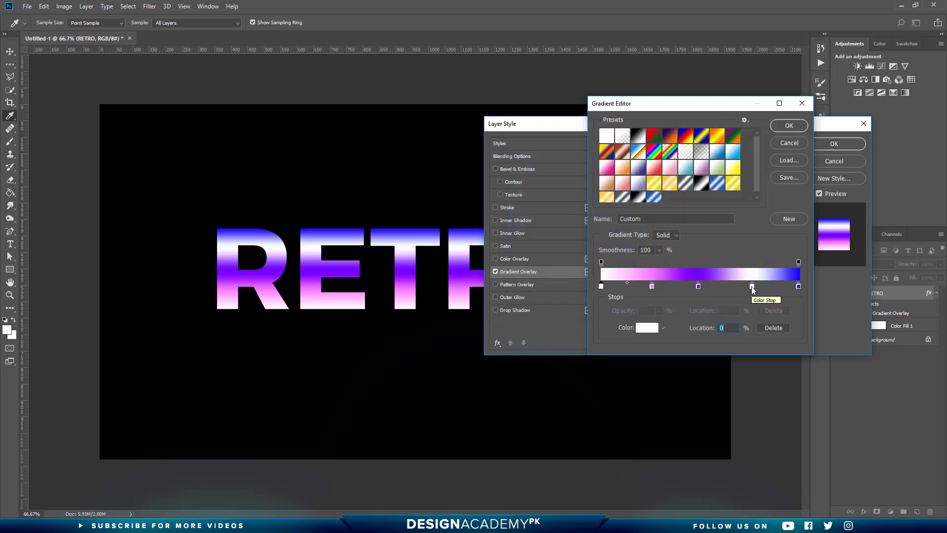
Step: Sharpen the purple-to-white transition with a 95% midpoint, moving the purple stop to 46% and the inner white stop to about 52%
drag(752, 286, 725, 287)
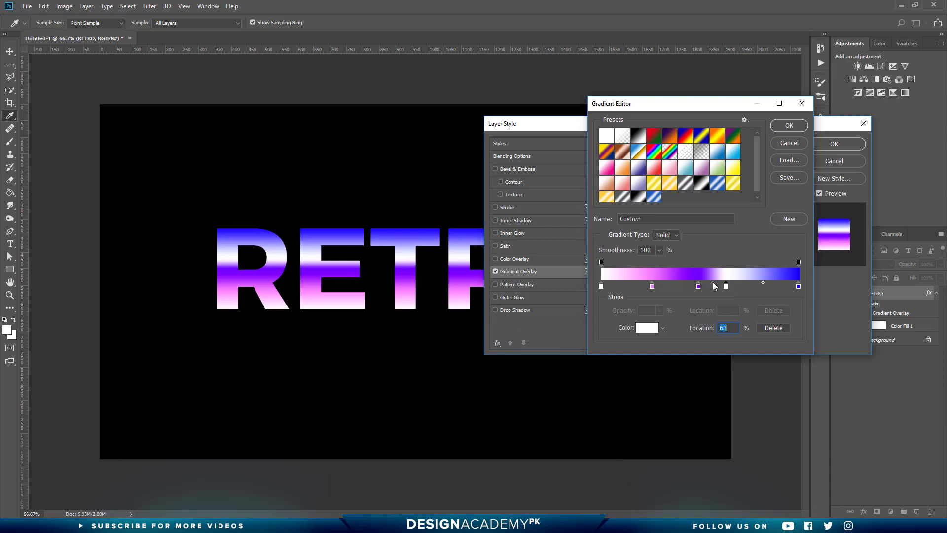
drag(713, 284, 727, 282)
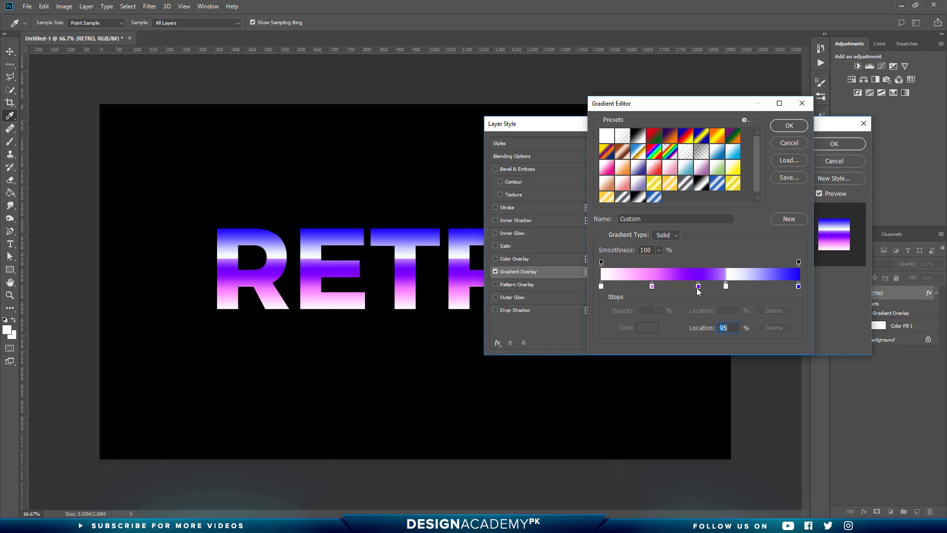
mouse_move(698, 287)
mouse_down()
mouse_move(676, 291)
mouse_move(727, 287)
mouse_move(712, 285)
mouse_up()
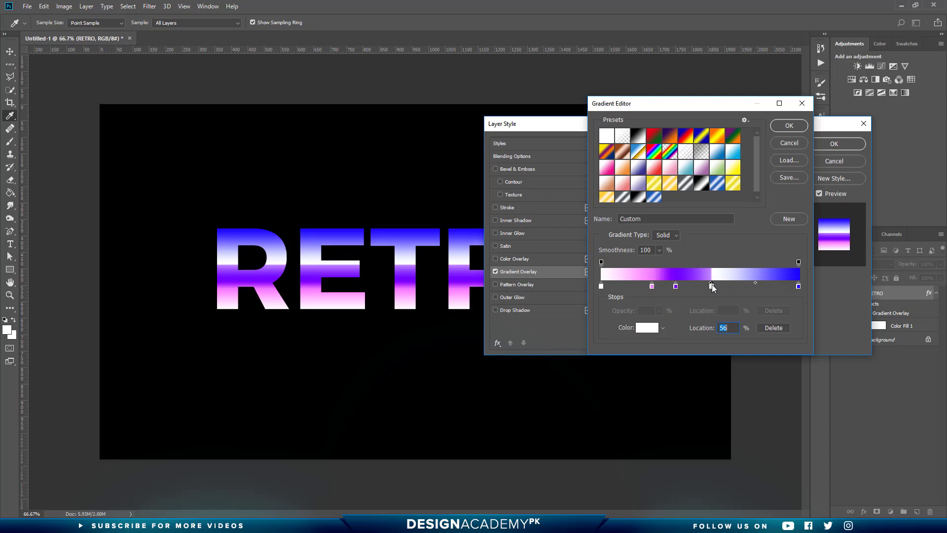
drag(712, 285, 692, 290)
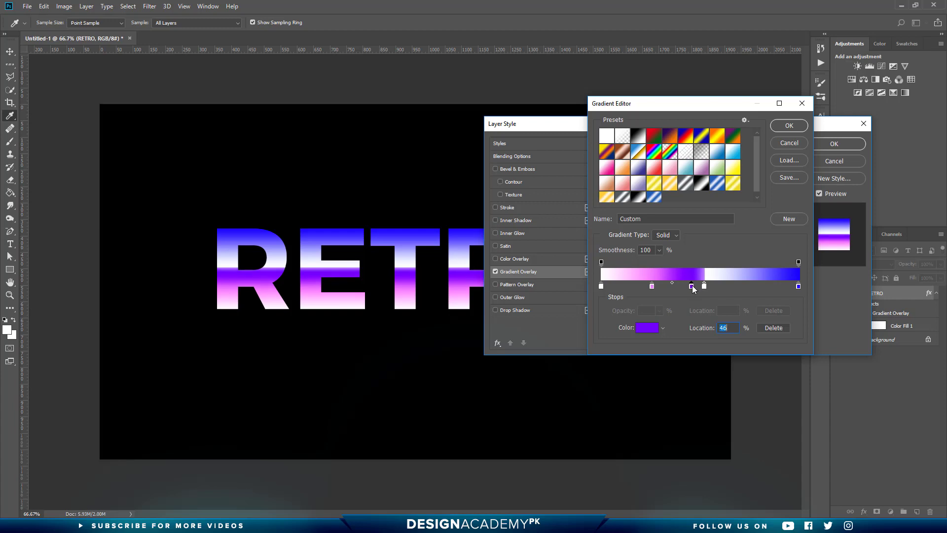
Step: Move the gradient's pink stop to 30% and accept the edited overlay gradient
click(652, 286)
drag(658, 286, 660, 287)
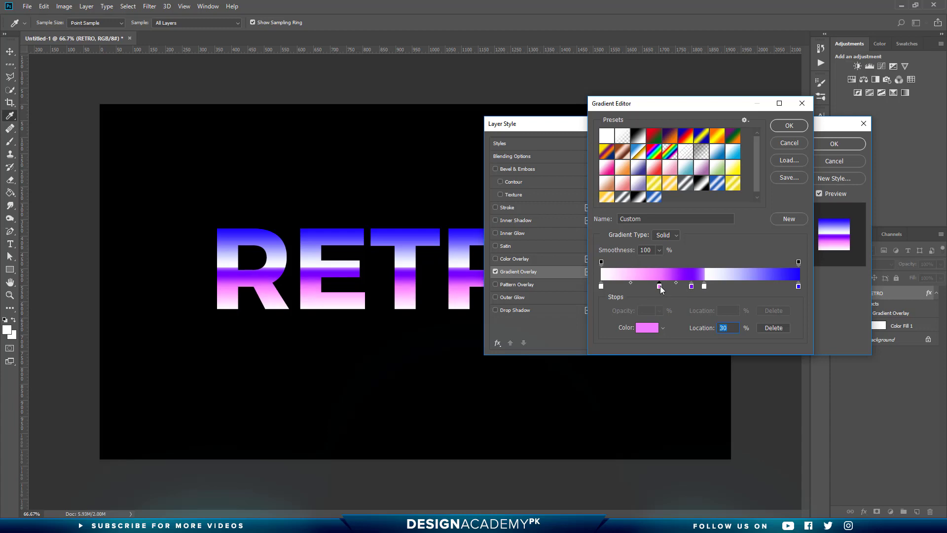
click(697, 343)
click(788, 130)
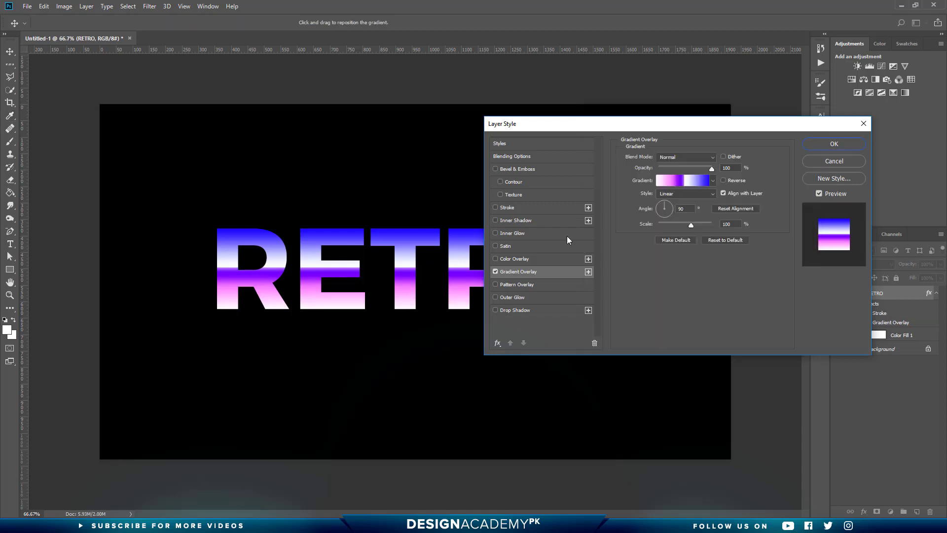
Step: Add a Stroke effect to the RETRO layer with a size of 7 px and Outside position
click(515, 207)
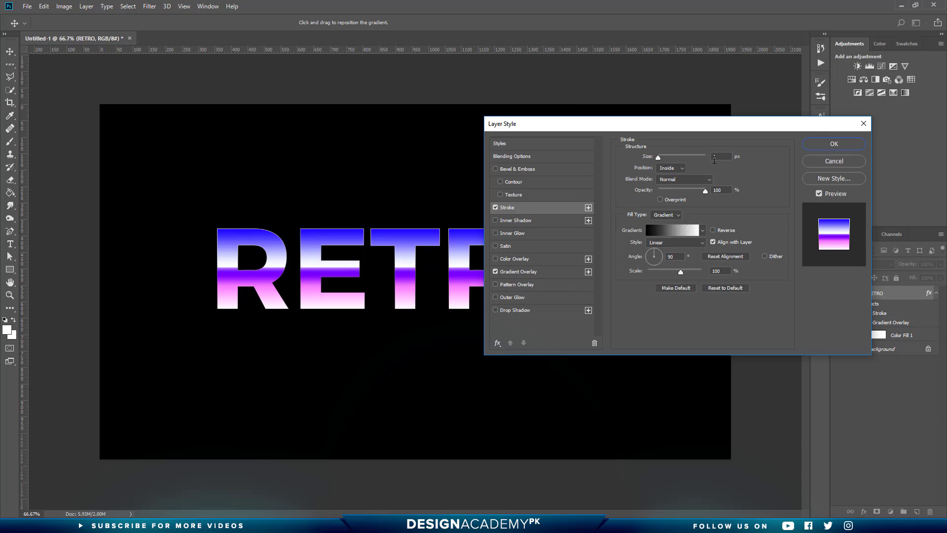
click(711, 157)
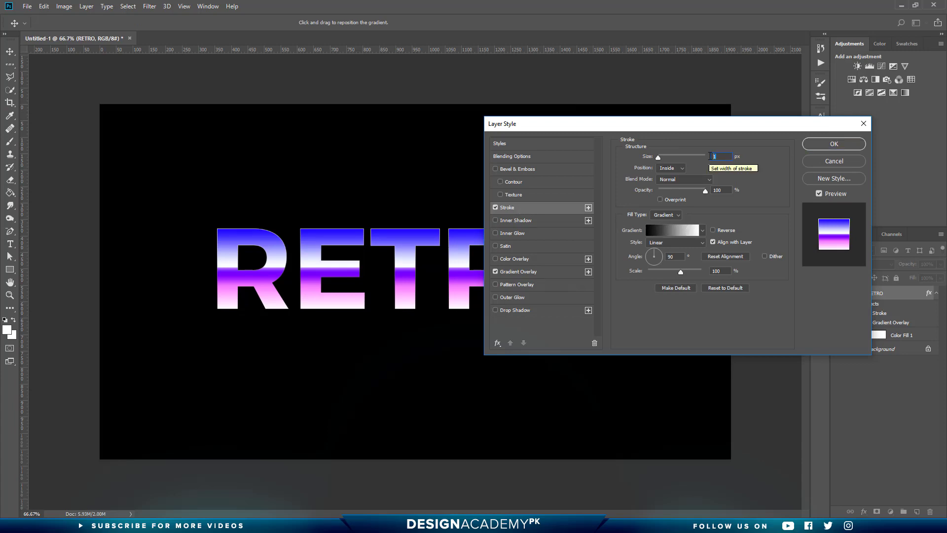
text(6)
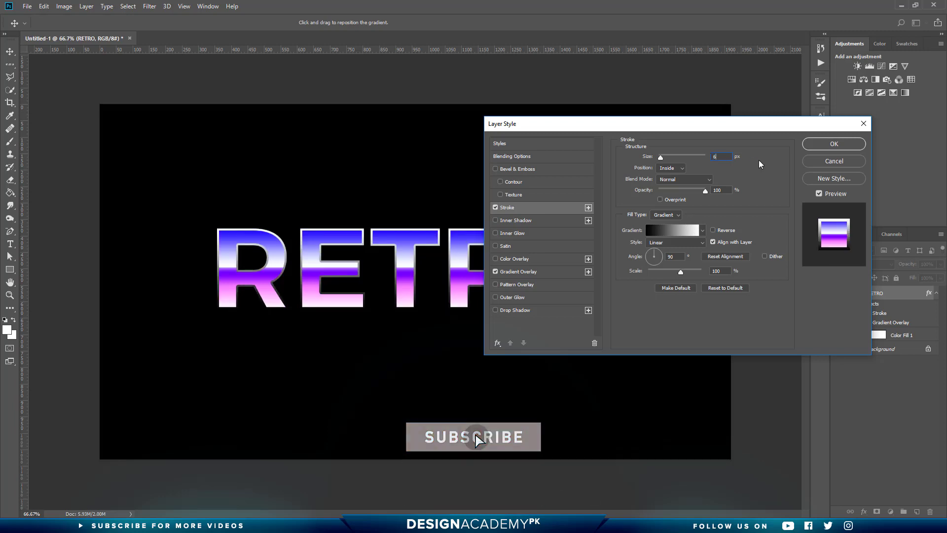
drag(719, 157, 706, 158)
text(7)
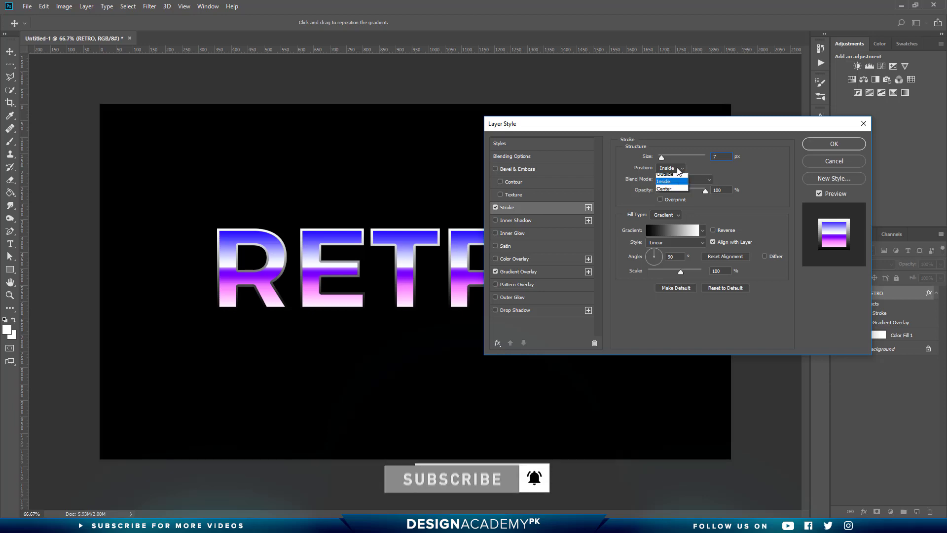
click(670, 168)
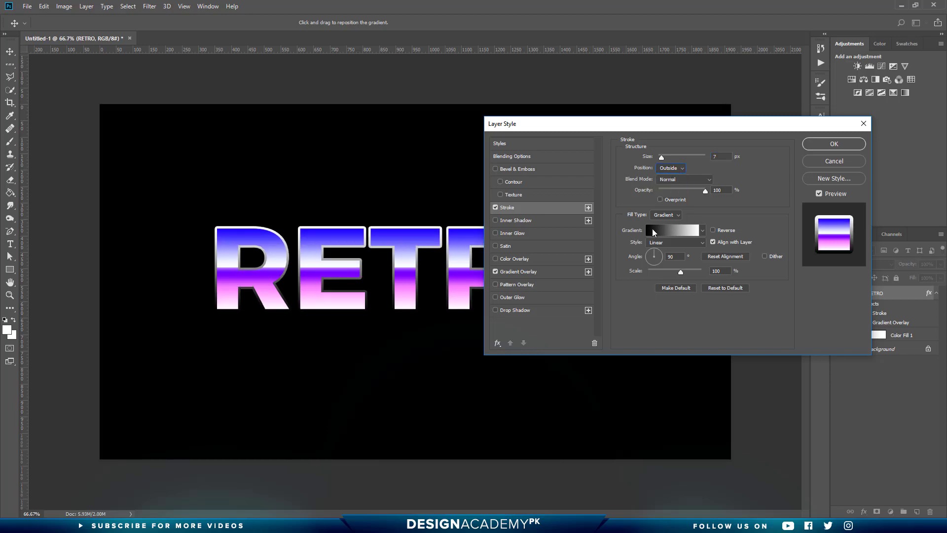
Step: Add a purple 8b00e3 color stop at 49% to the stroke's black-to-white gradient and apply the layer style
click(670, 232)
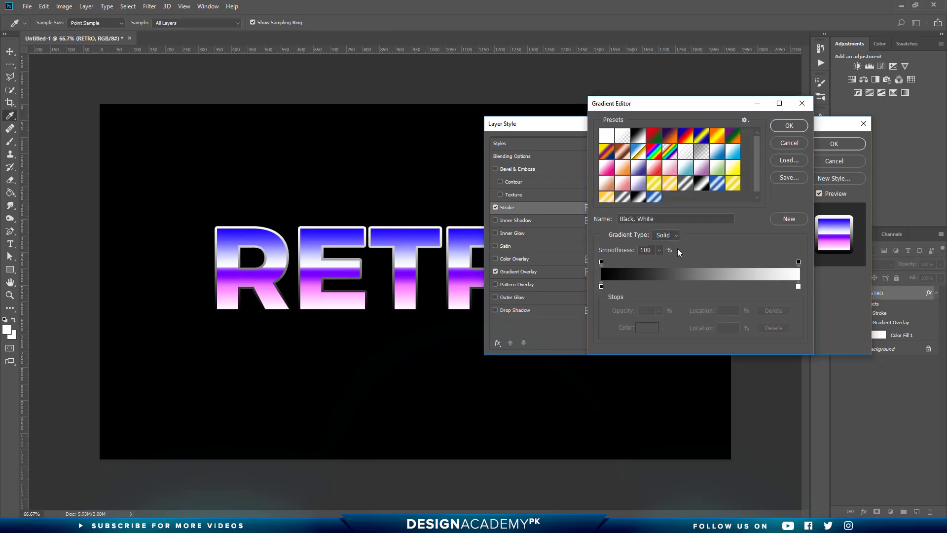
click(698, 287)
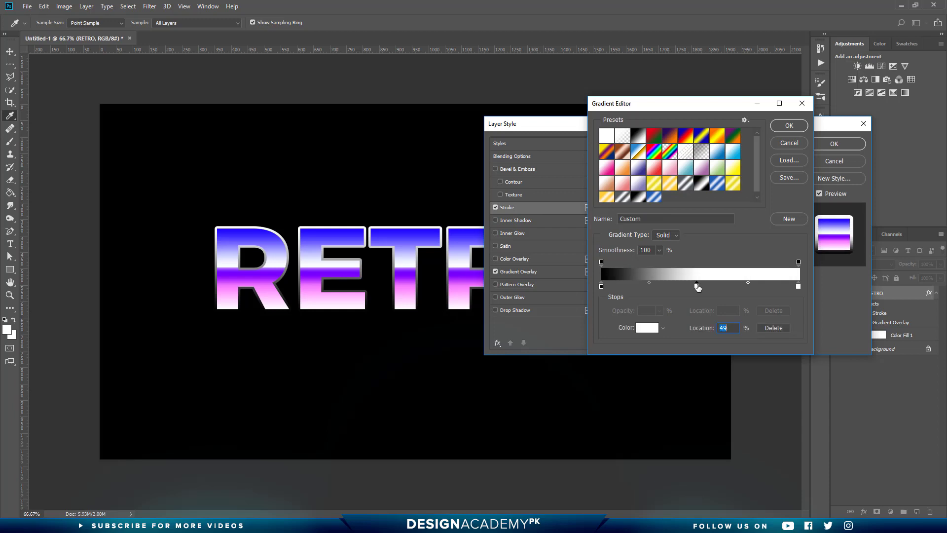
double_click(698, 287)
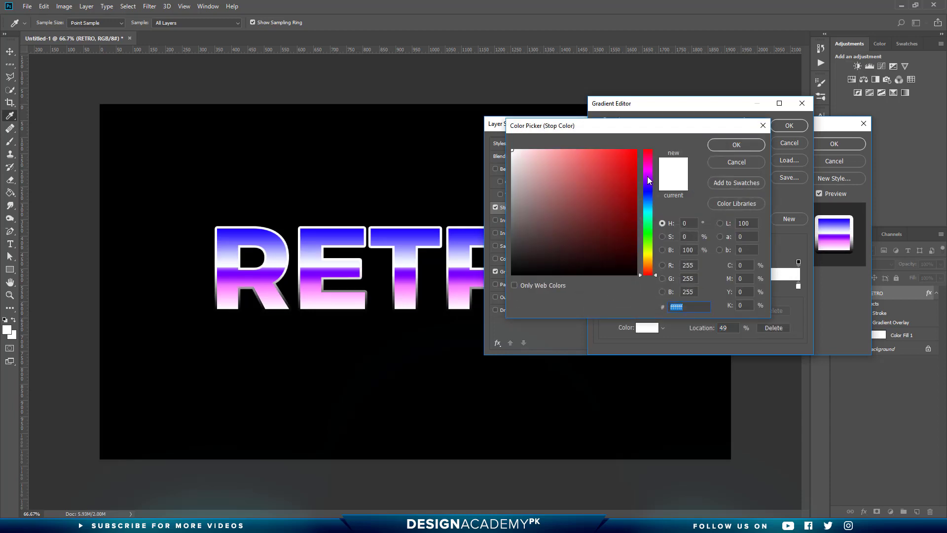
click(647, 176)
click(636, 153)
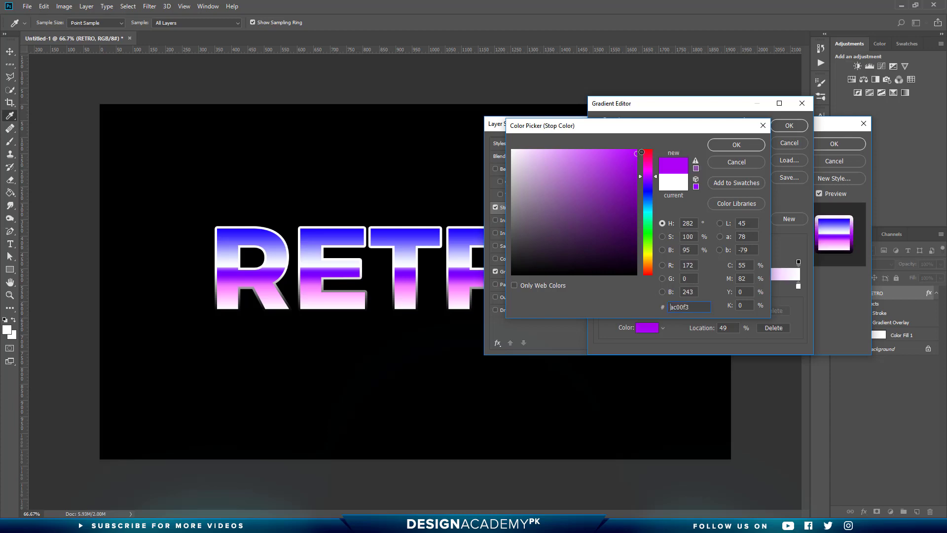
drag(641, 152, 648, 181)
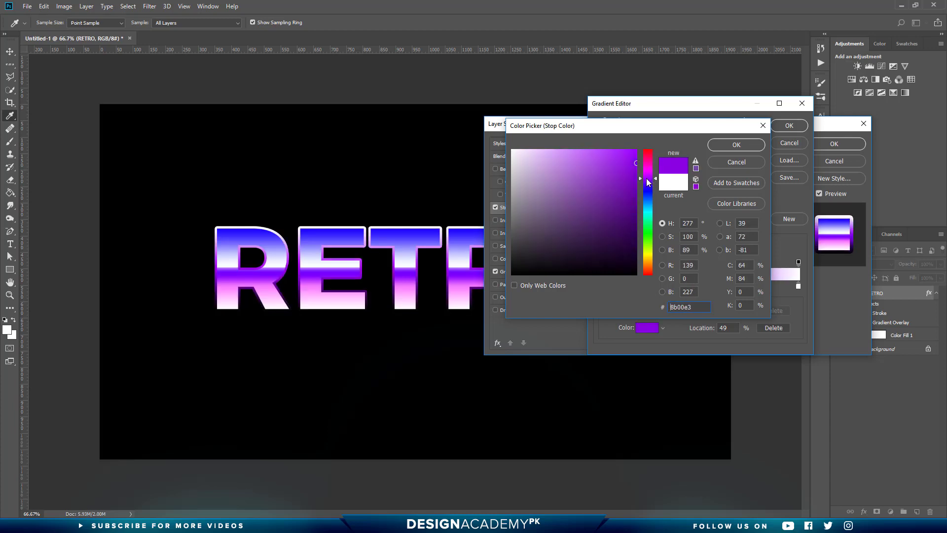
click(728, 145)
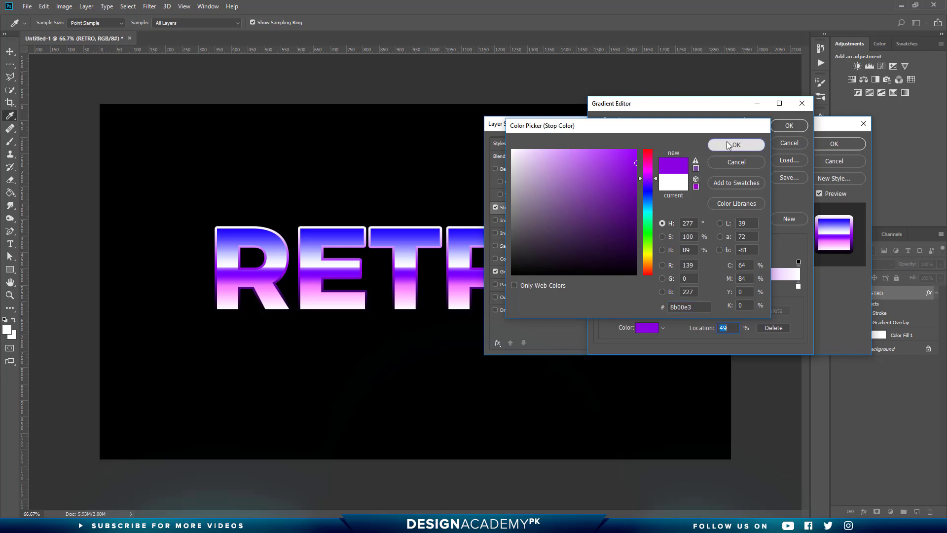
click(788, 127)
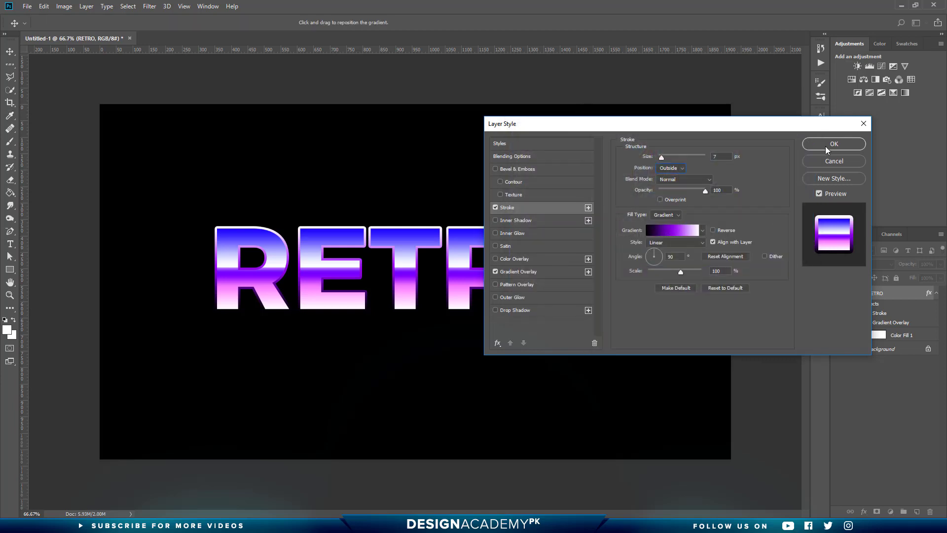
click(824, 146)
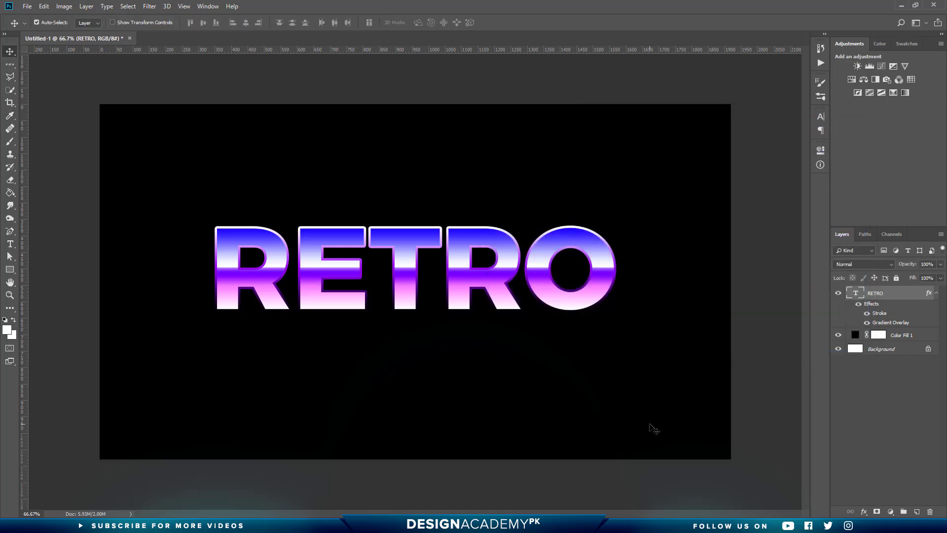
Step: Create a new layer above the RETRO text and fill it with black using the Paint Bucket tool
click(917, 512)
click(9, 194)
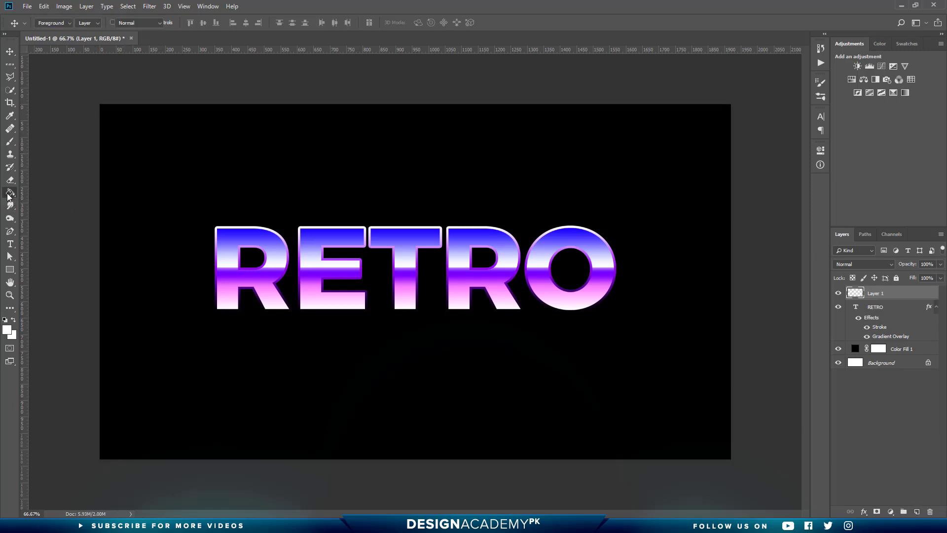
right_click(8, 196)
click(55, 205)
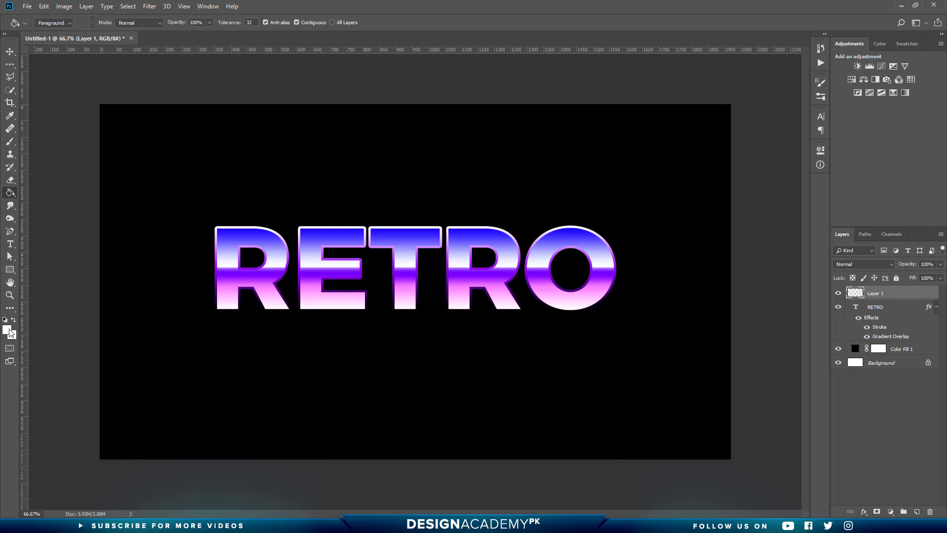
click(8, 331)
text(000000)
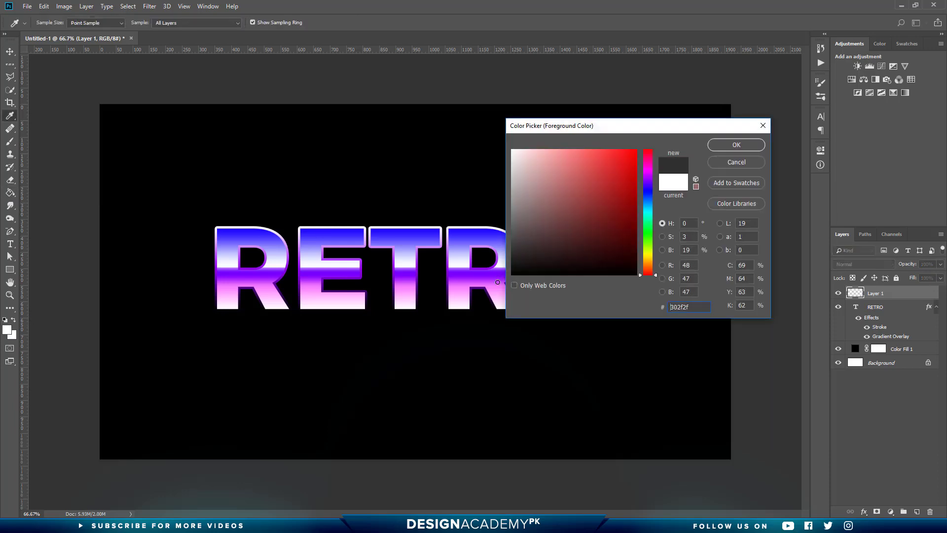
click(736, 144)
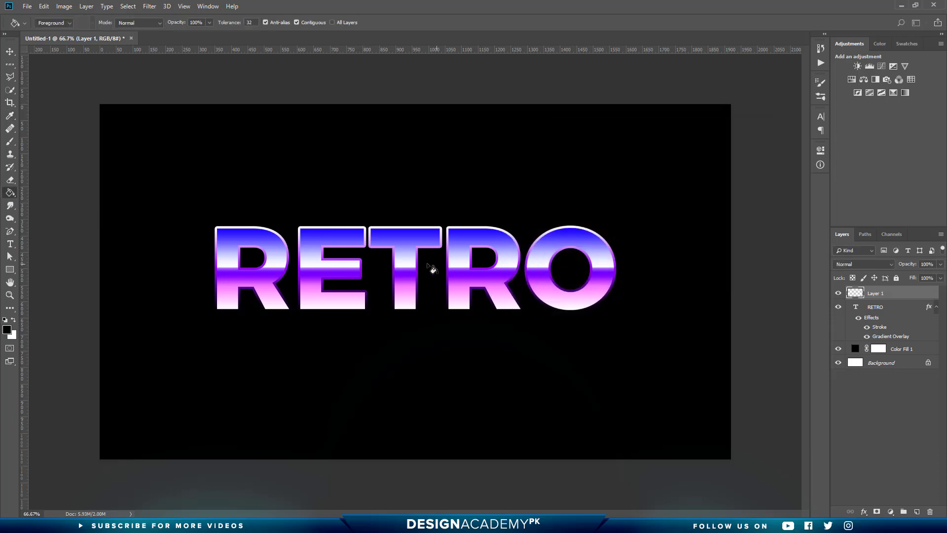
click(429, 268)
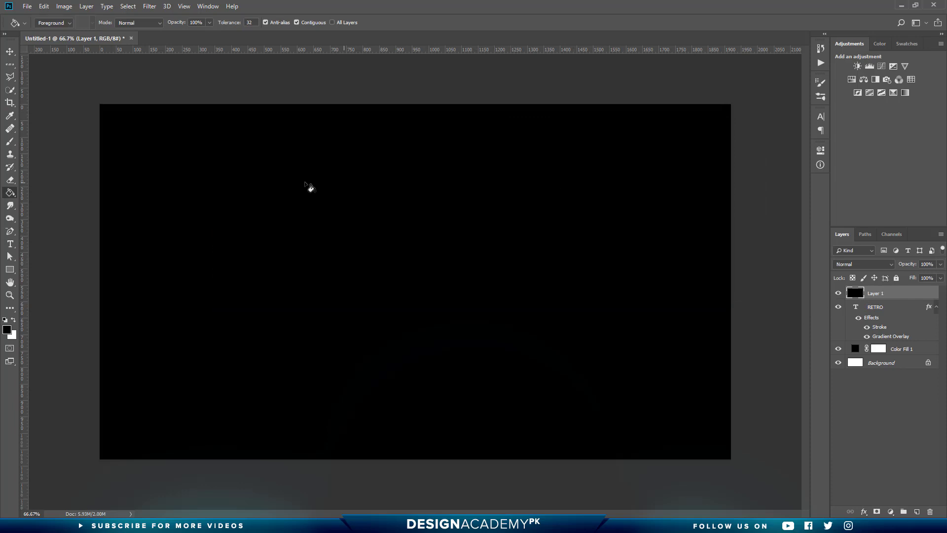
Step: Render a 105mm Prime lens flare at 70% brightness on the black layer, placed right of center and slightly below the middle
click(149, 6)
mouse_move(194, 166)
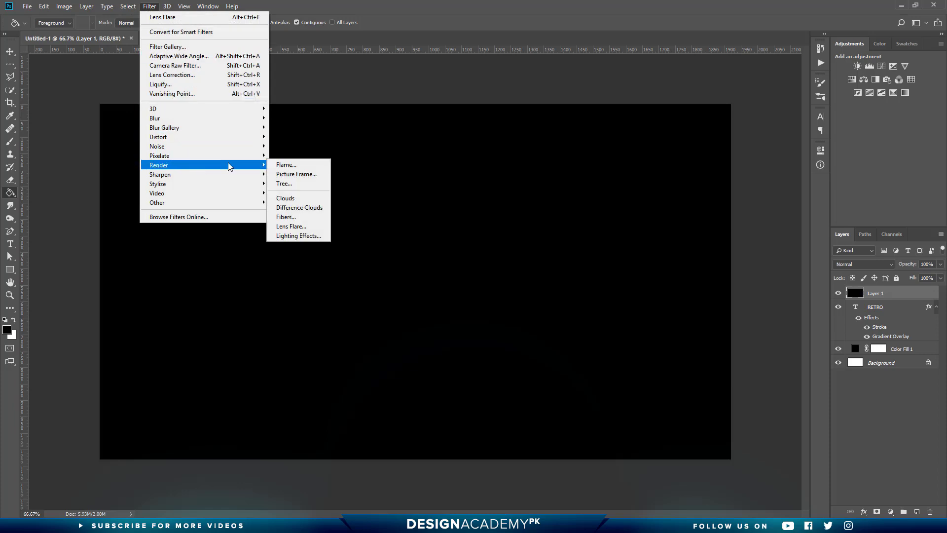
click(311, 227)
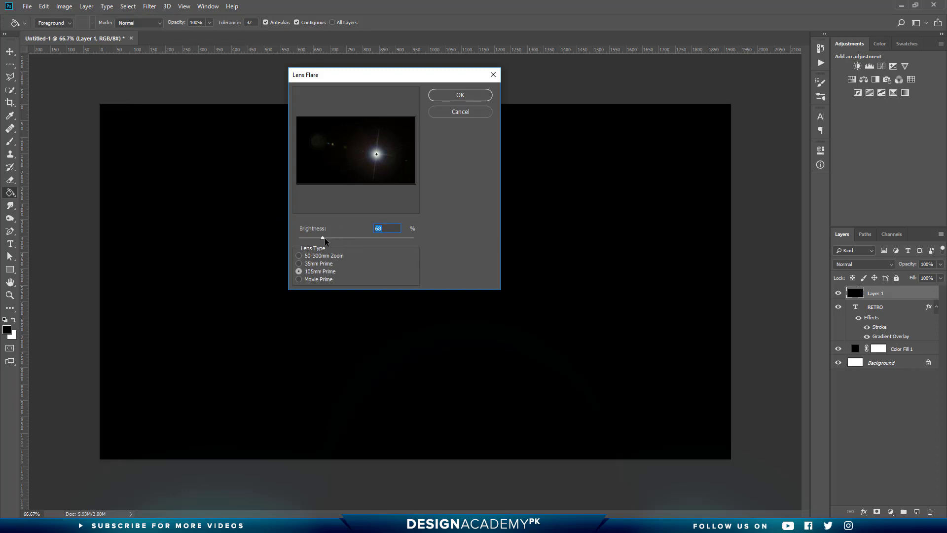
drag(323, 238, 322, 239)
mouse_move(381, 150)
mouse_down()
mouse_move(338, 150)
mouse_move(379, 157)
mouse_up()
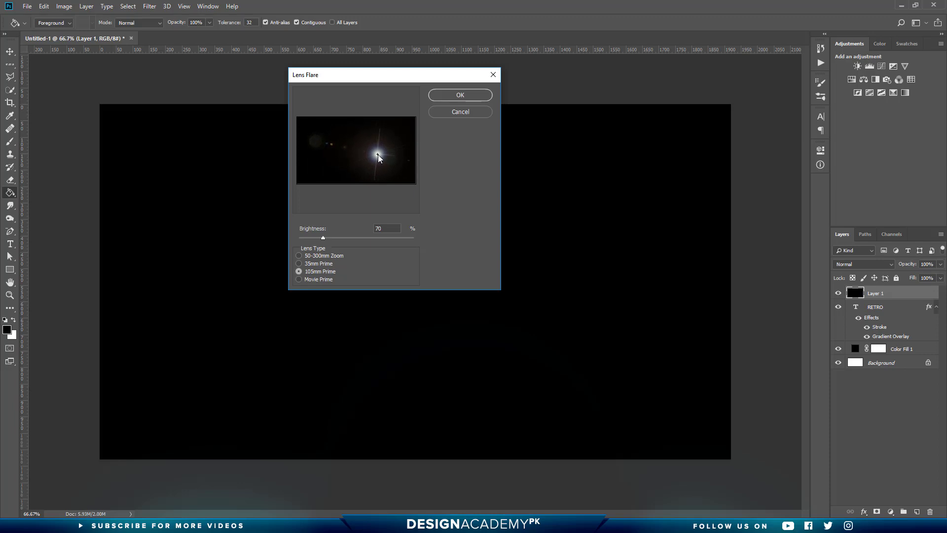
click(459, 95)
Step: Set the lens flare layer's blend mode to Screen and add a Curves adjustment layer above it
click(853, 264)
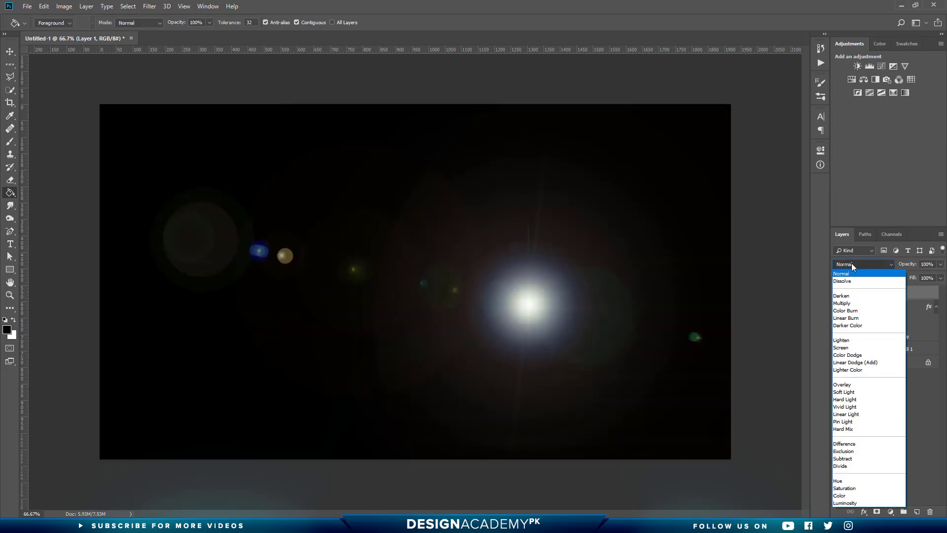
click(867, 348)
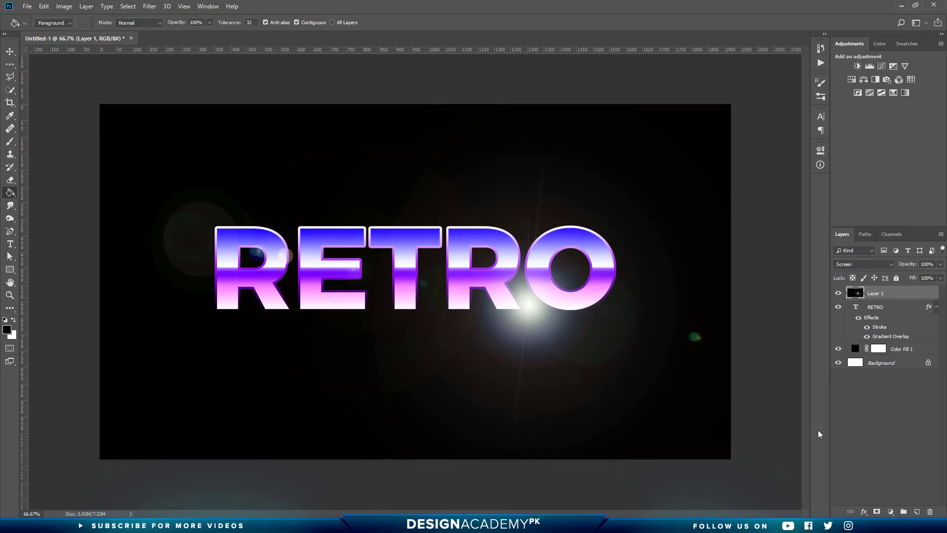
click(893, 512)
click(899, 385)
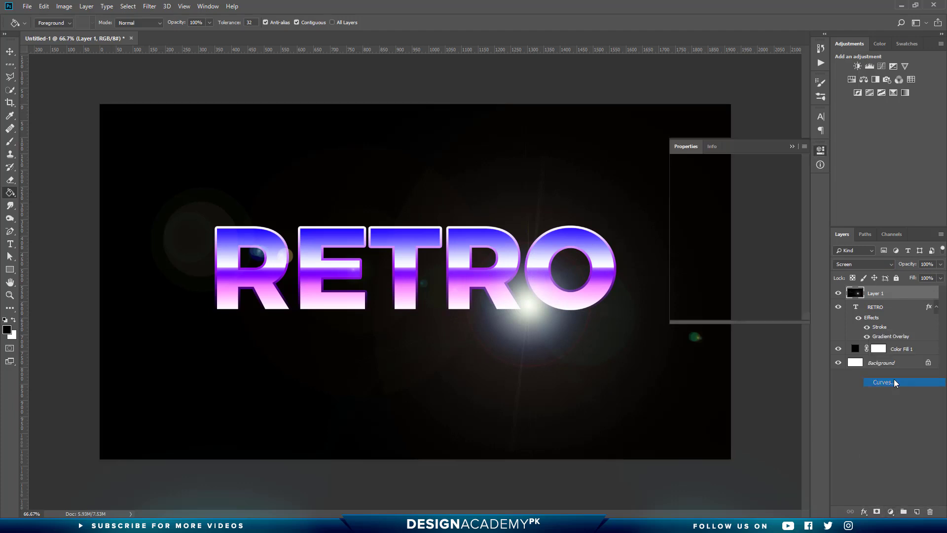
Step: Raise the midtones slightly in the Curves adjustment's Red and Blue channels and lower them slightly in the Green channel
click(721, 191)
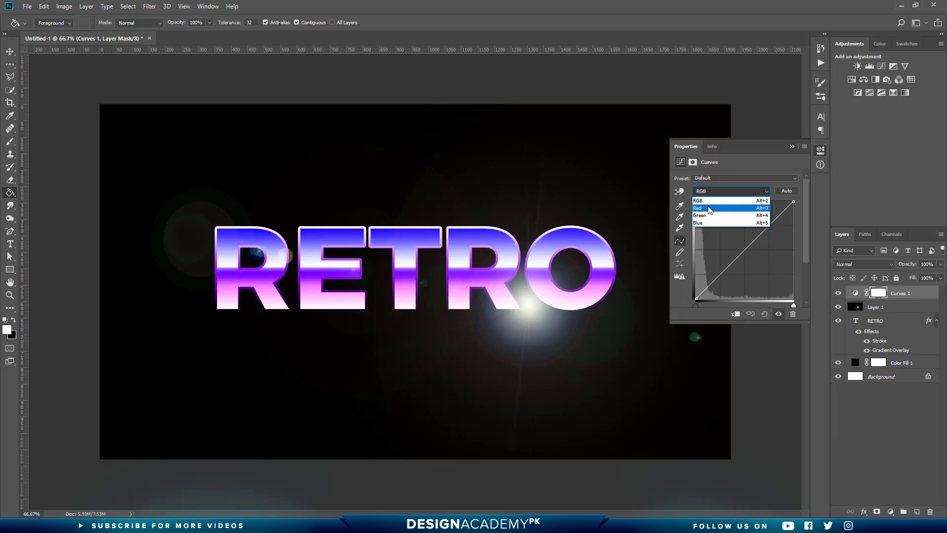
click(708, 206)
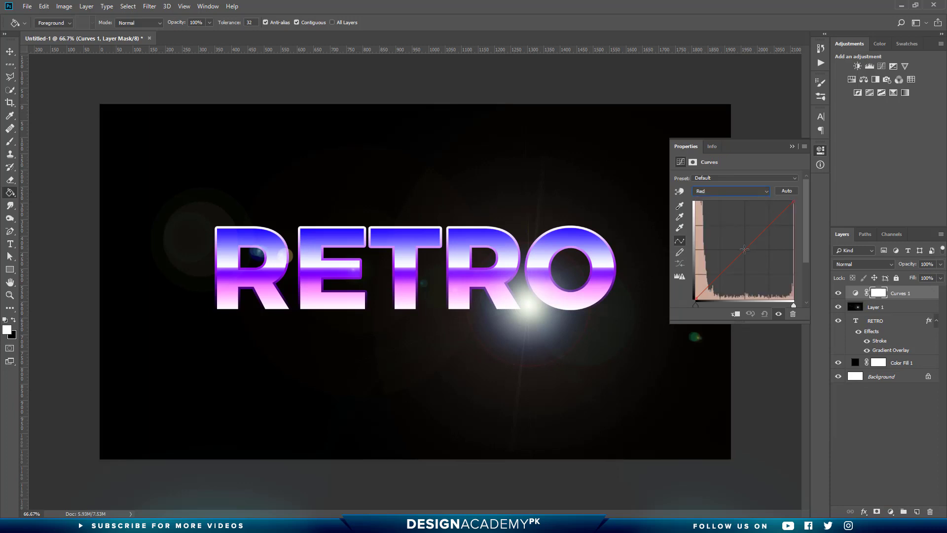
drag(744, 249, 738, 243)
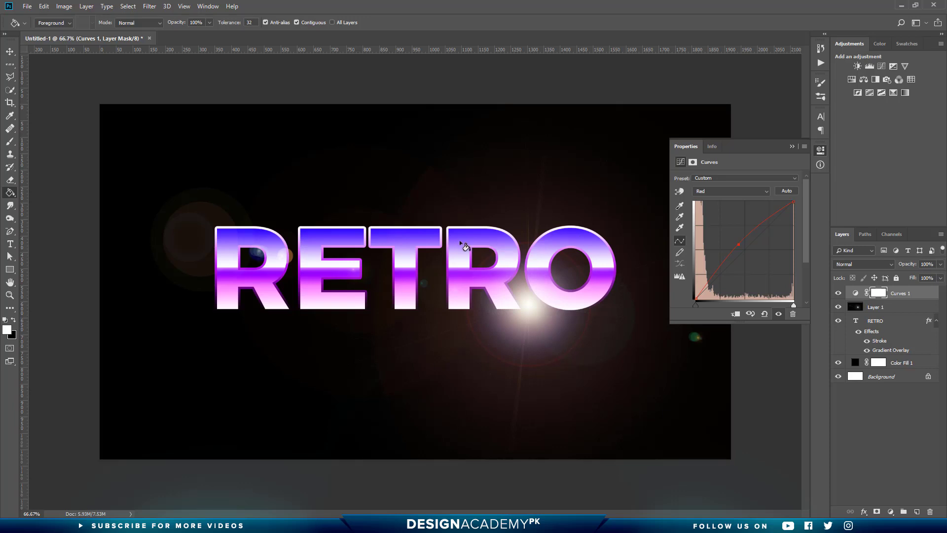
click(708, 191)
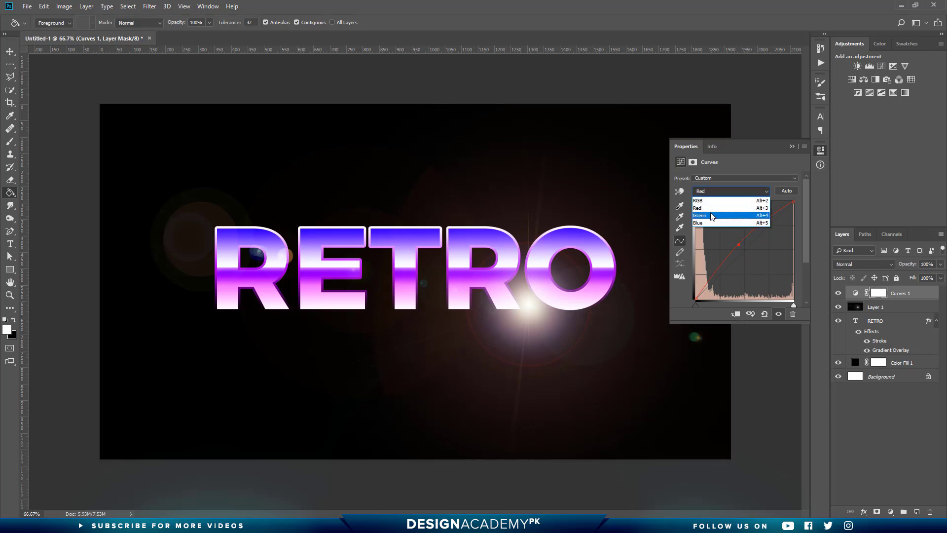
click(712, 218)
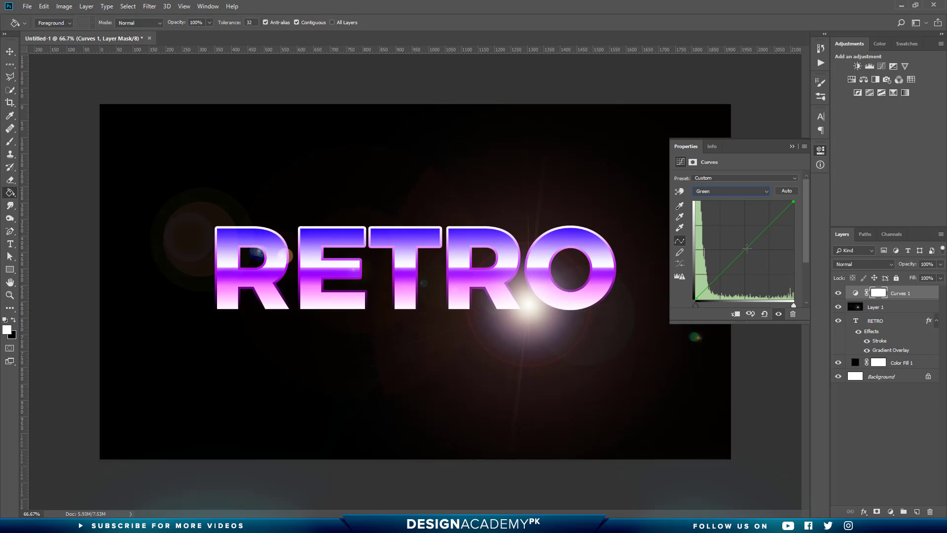
drag(747, 249, 749, 256)
click(724, 194)
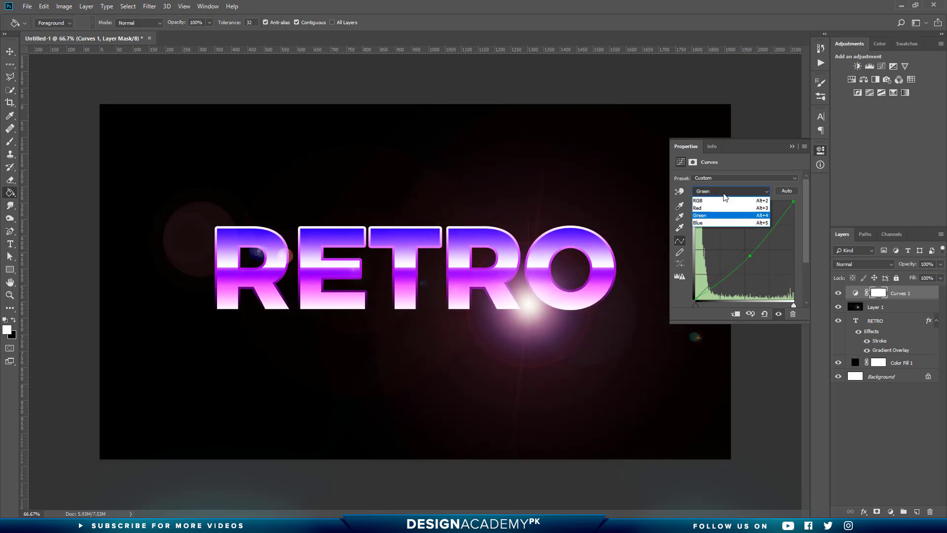
click(715, 225)
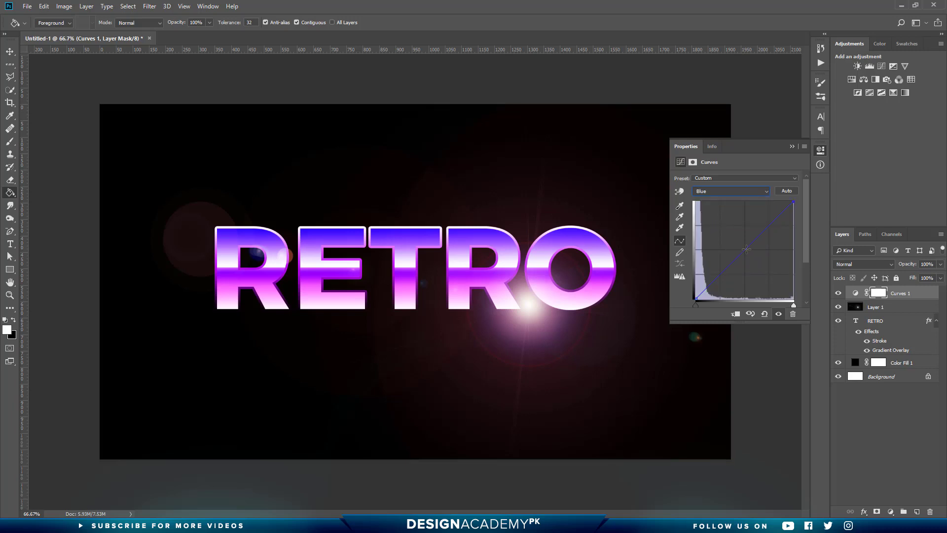
drag(742, 247, 739, 243)
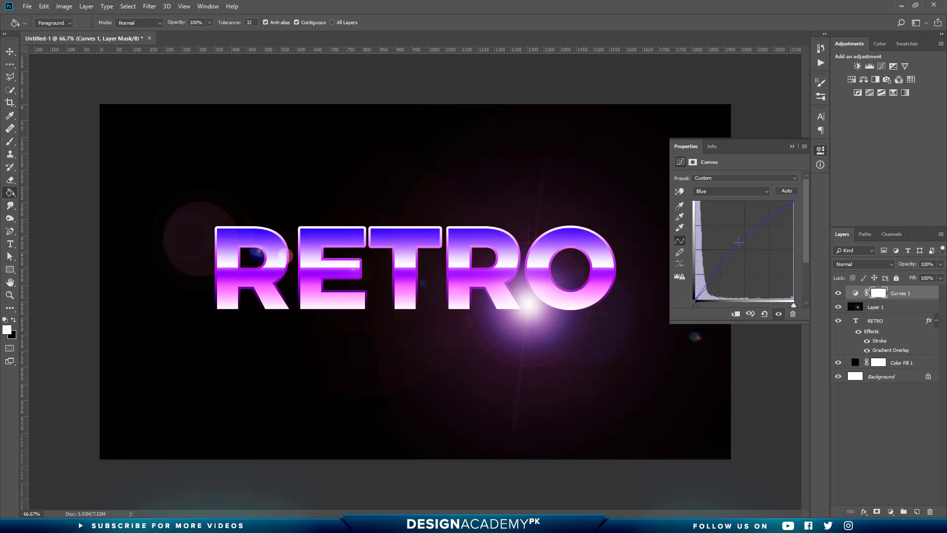
click(821, 153)
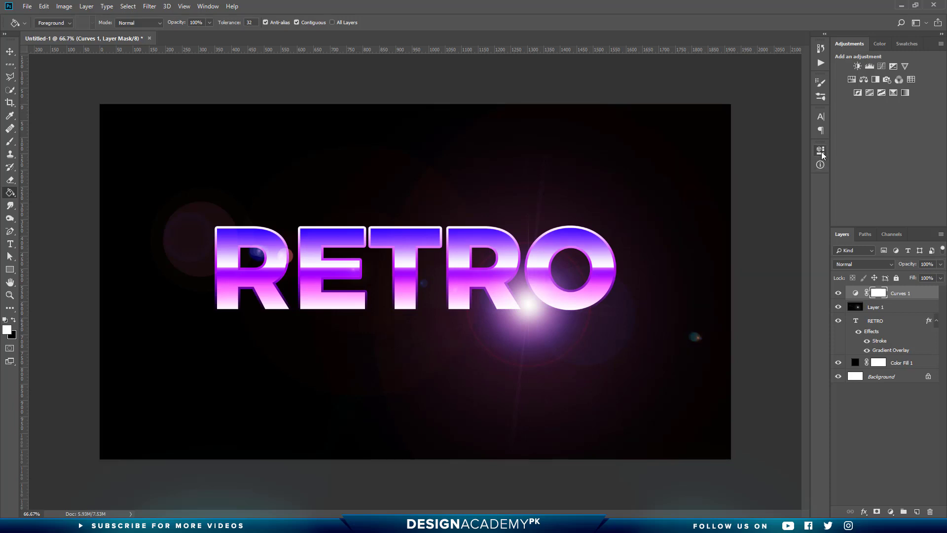
Step: Move the lens flare on Layer 1 slightly up and right, onto the lower-left edge of the letter O
key(v)
click(354, 339)
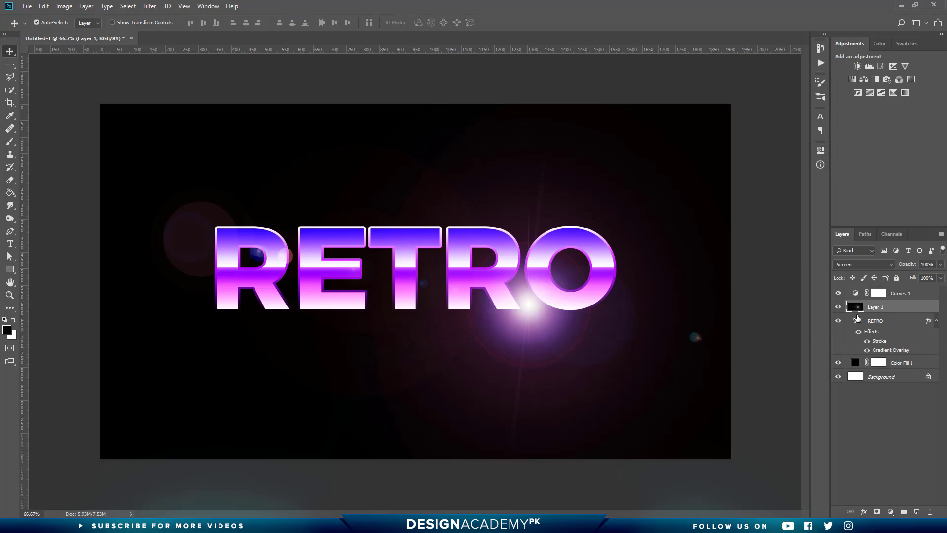
drag(535, 311, 555, 300)
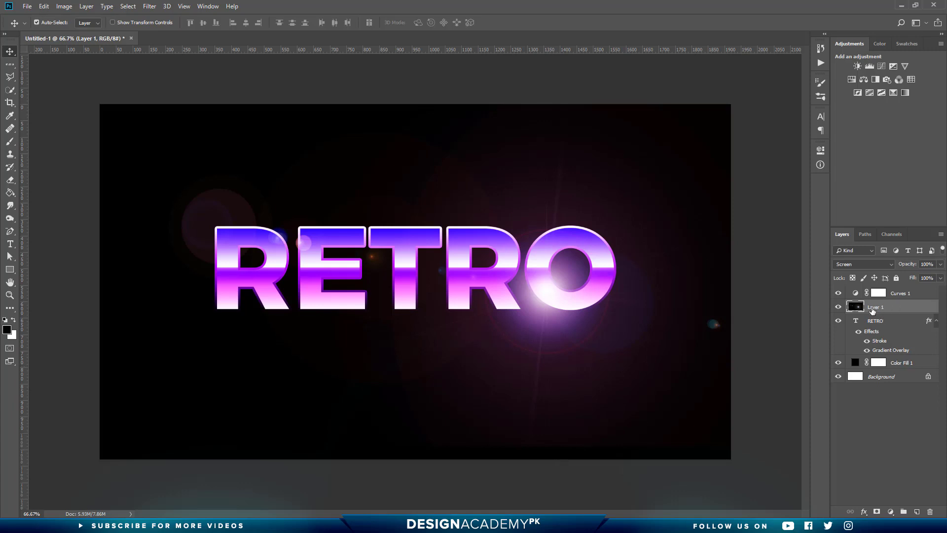
Step: Add a layer mask to Layer 1 and set up the Brush tool with 0% hardness and black as foreground color
click(877, 512)
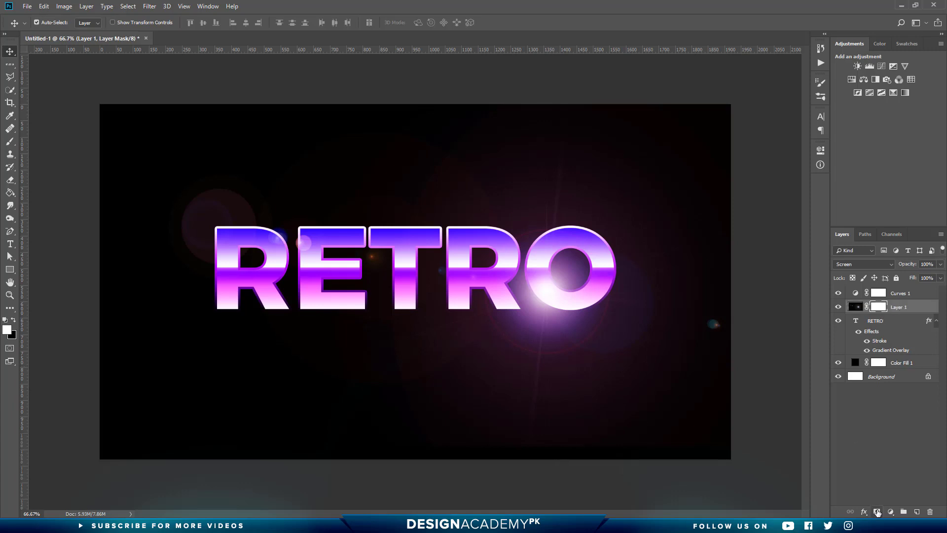
click(10, 142)
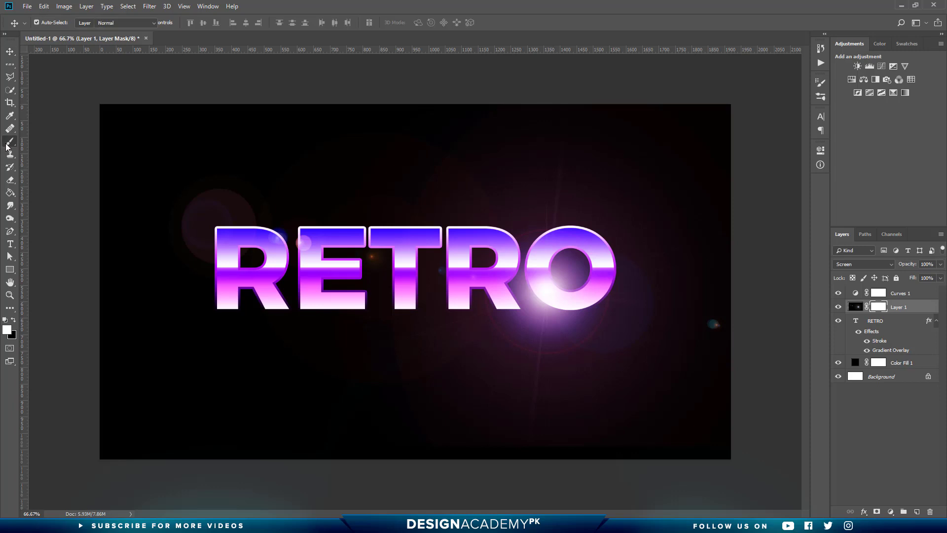
click(50, 141)
click(52, 24)
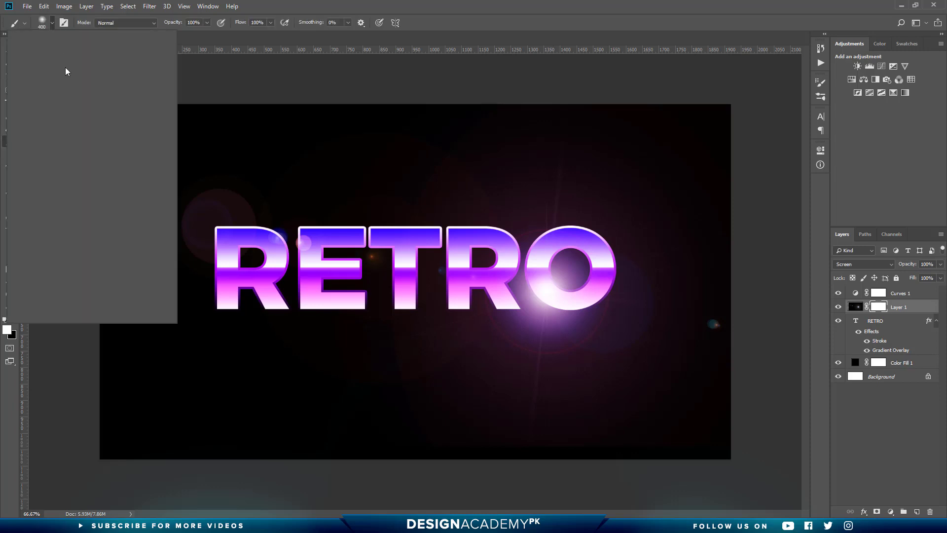
drag(58, 75, 48, 77)
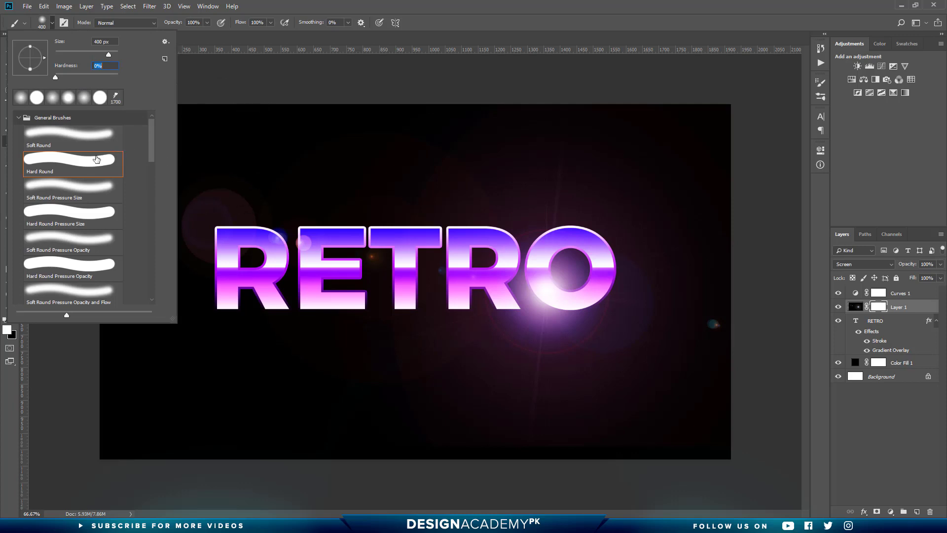
key(Return)
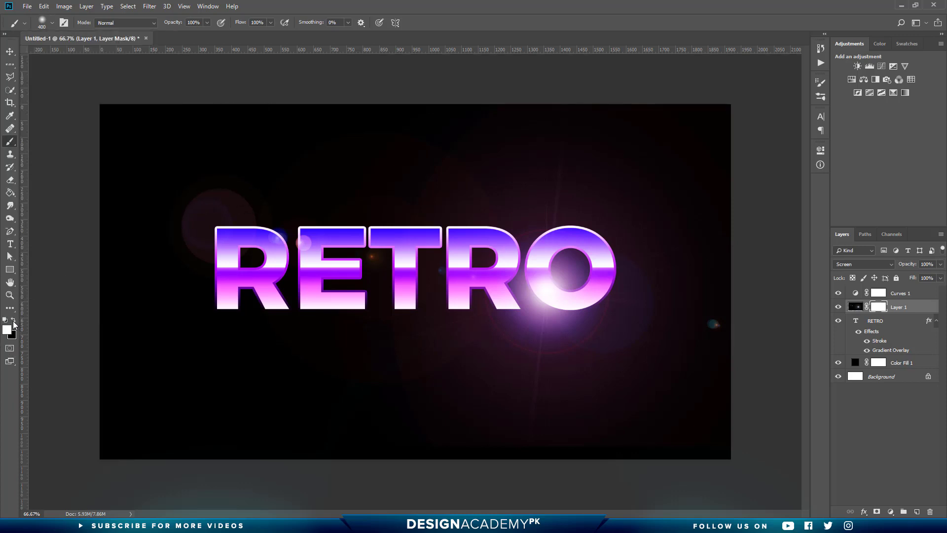
click(13, 320)
Step: Enlarge the brush to 1457 px and paint black on the Layer 1 mask along the canvas's upper and lower edges to fade the flare
key(ctrl+minus)
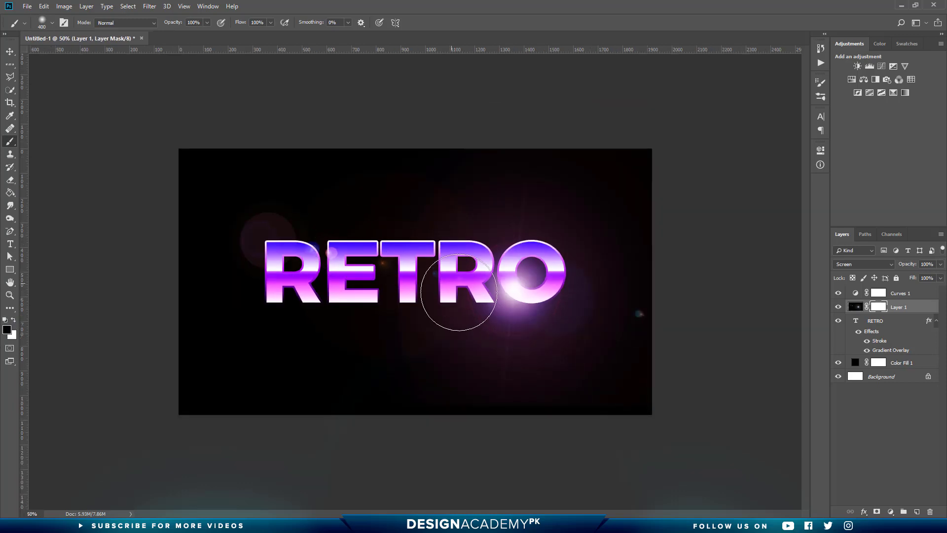
click(52, 23)
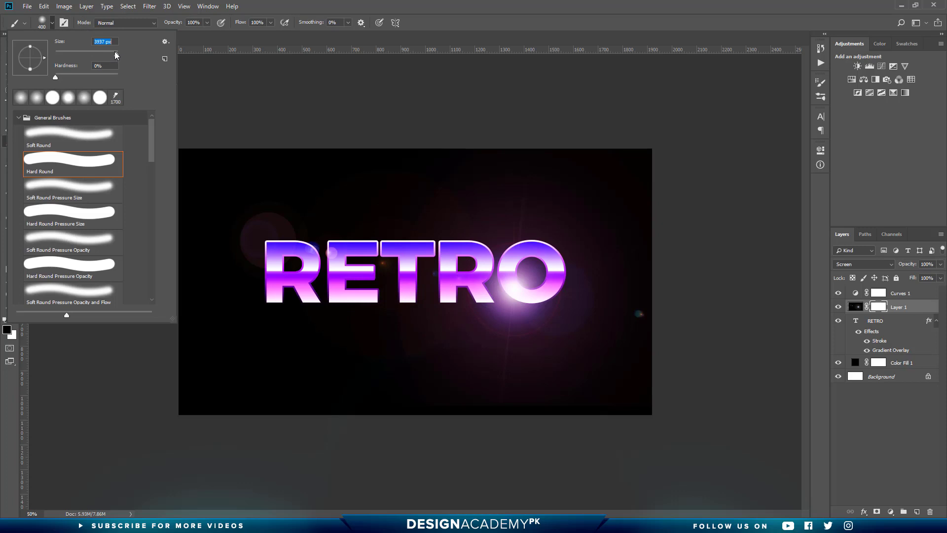
drag(114, 51, 114, 52)
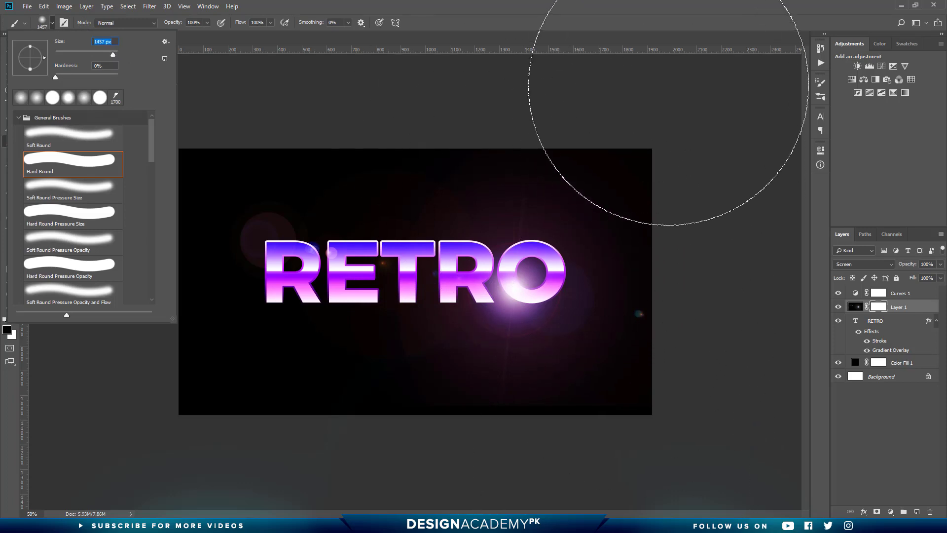
click(668, 86)
mouse_move(638, 421)
mouse_down()
mouse_move(600, 483)
mouse_move(563, 512)
mouse_move(494, 529)
mouse_move(192, 532)
mouse_up()
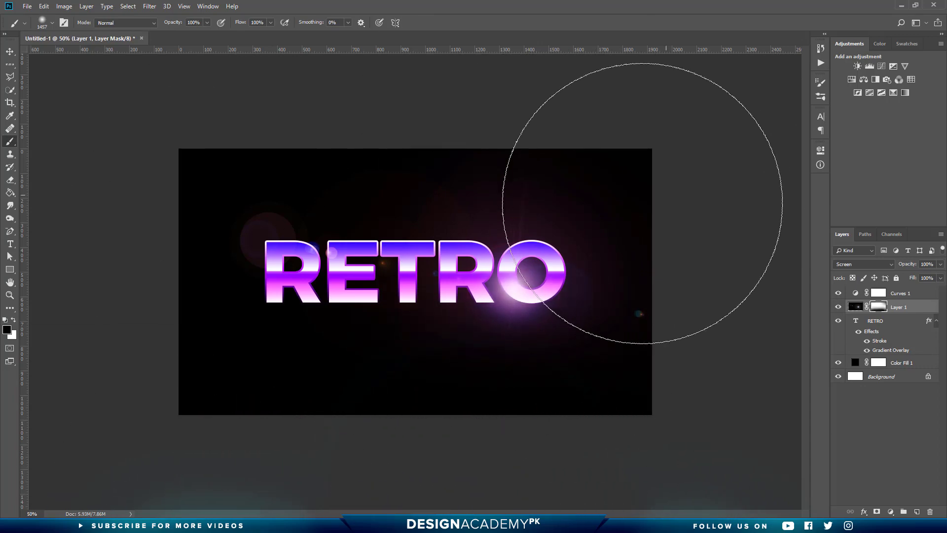